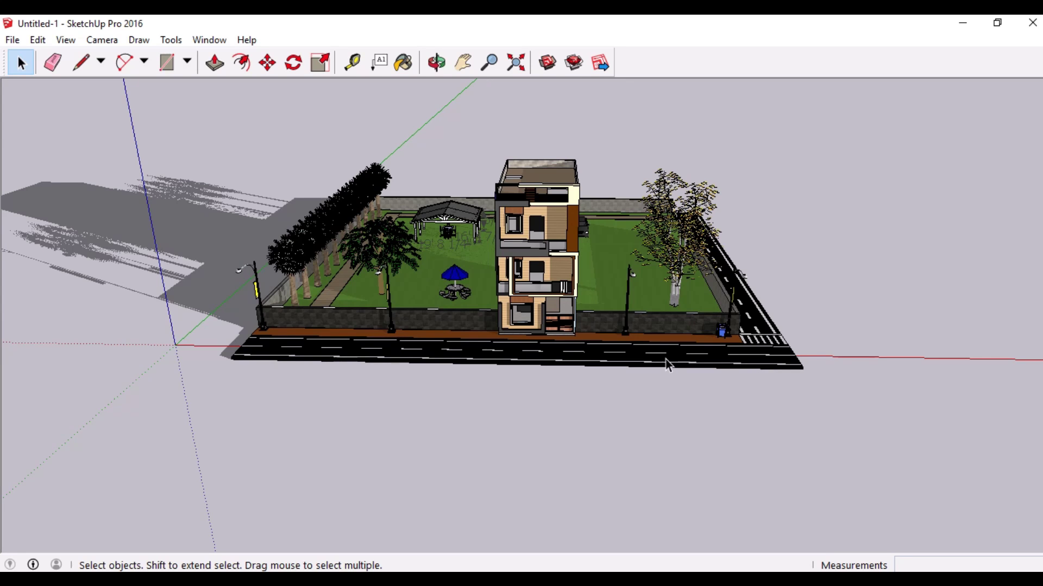
- Orbit around the lot and down to a front elevation of the house
middle_drag(556, 438, 560, 380)
scroll(551, 223, up, 5)
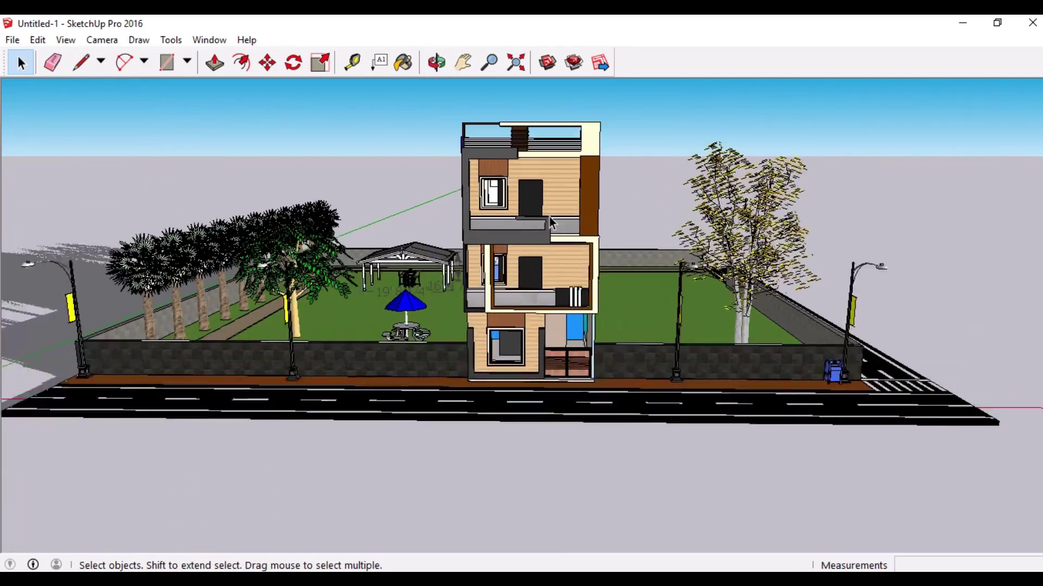
scroll(549, 215, up, 3)
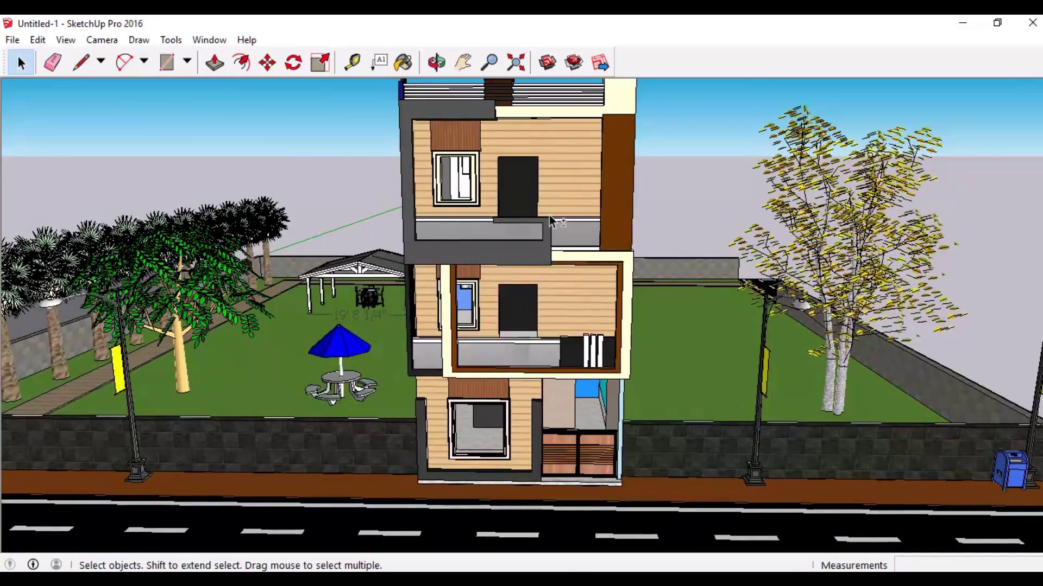
shift+middle_drag(550, 224, 527, 227)
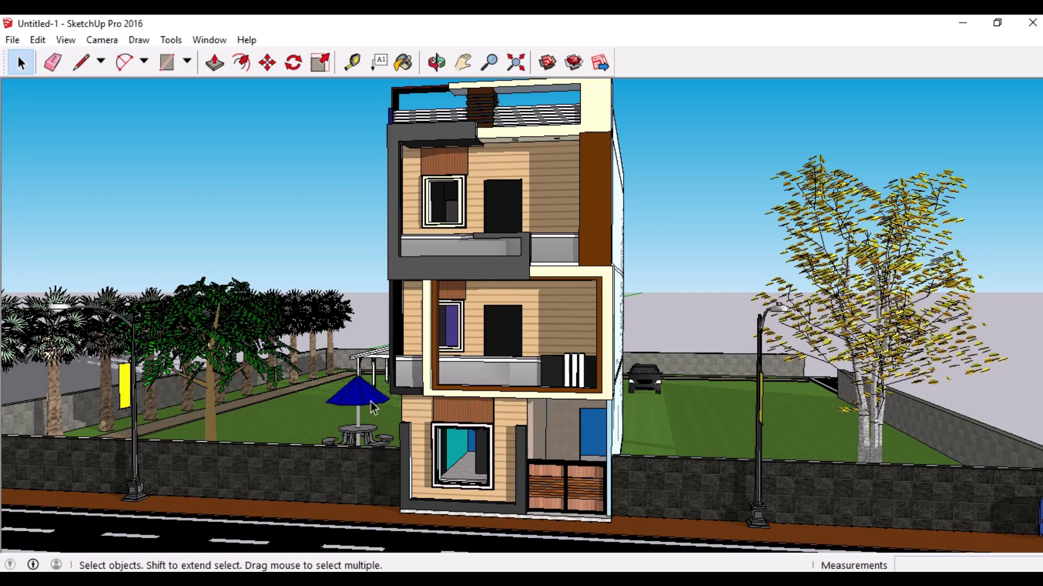
middle_drag(372, 407, 756, 352)
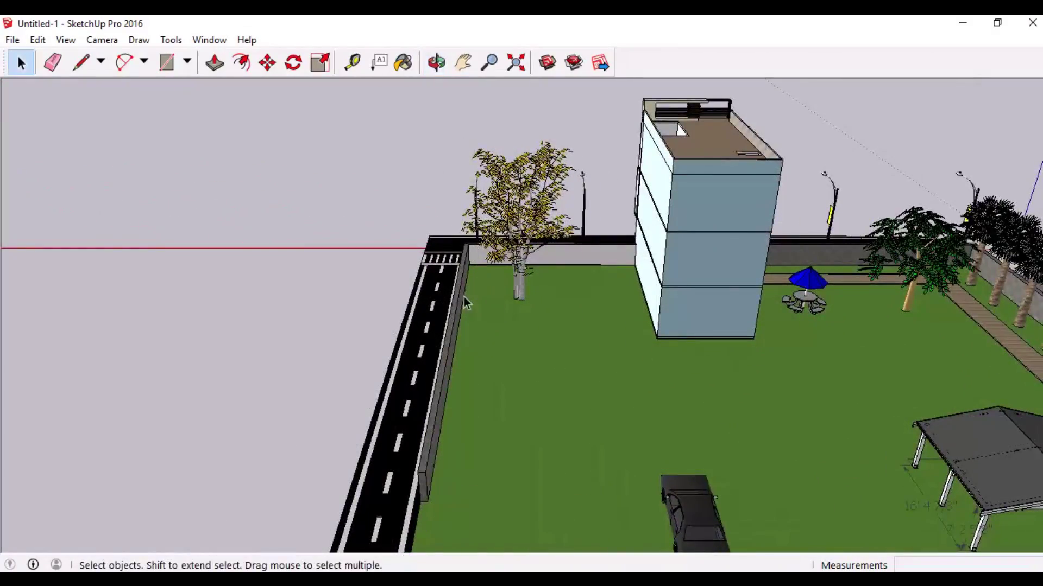
middle_drag(465, 303, 659, 256)
middle_drag(375, 249, 421, 456)
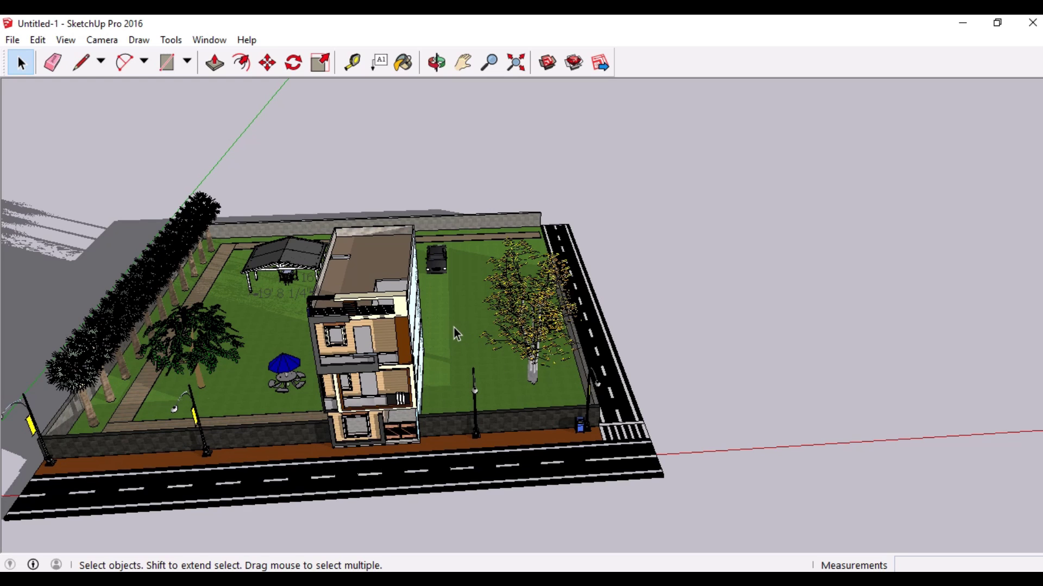
middle_drag(454, 327, 451, 288)
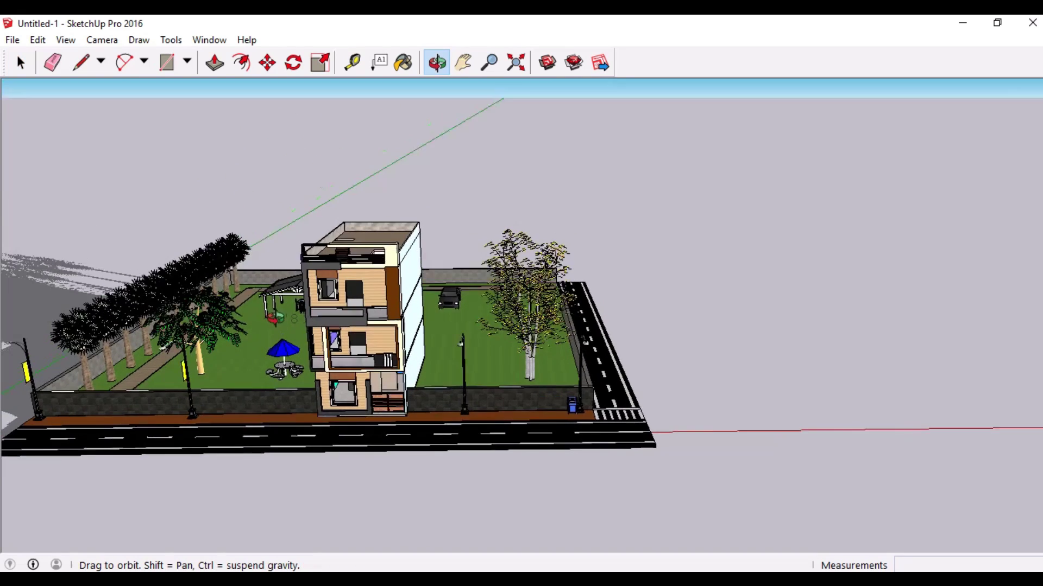
middle_drag(326, 282, 315, 251)
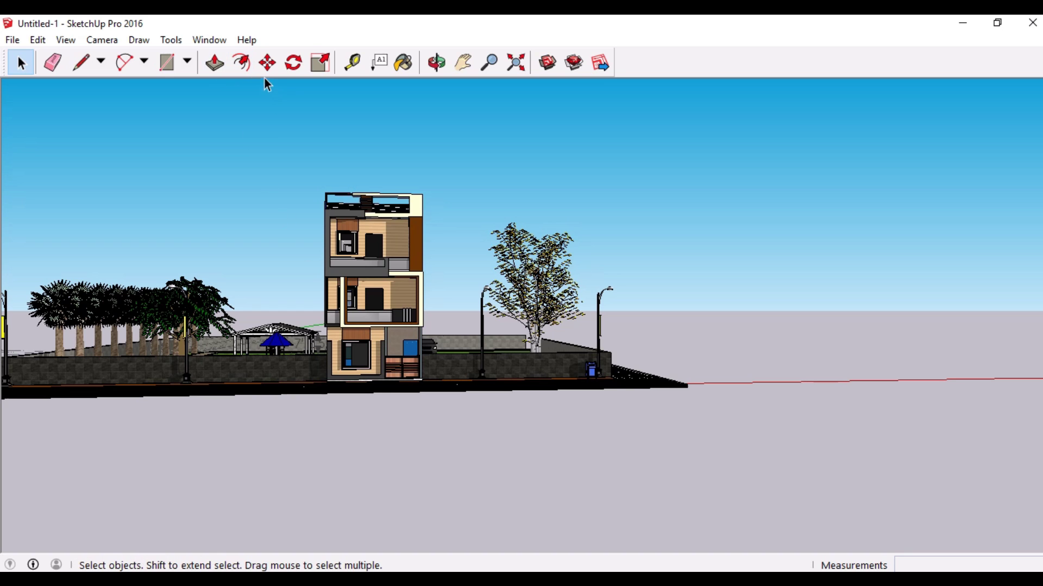
- Window-select the upper two floors and move them right, beside the plot
drag(439, 165, 446, 300)
drag(292, 317, 291, 315)
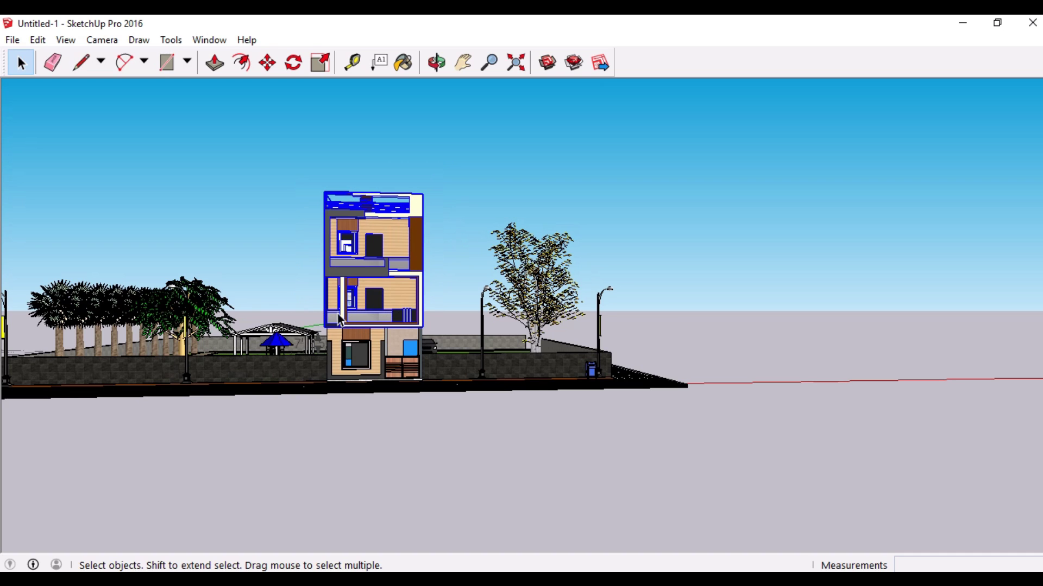
click(267, 63)
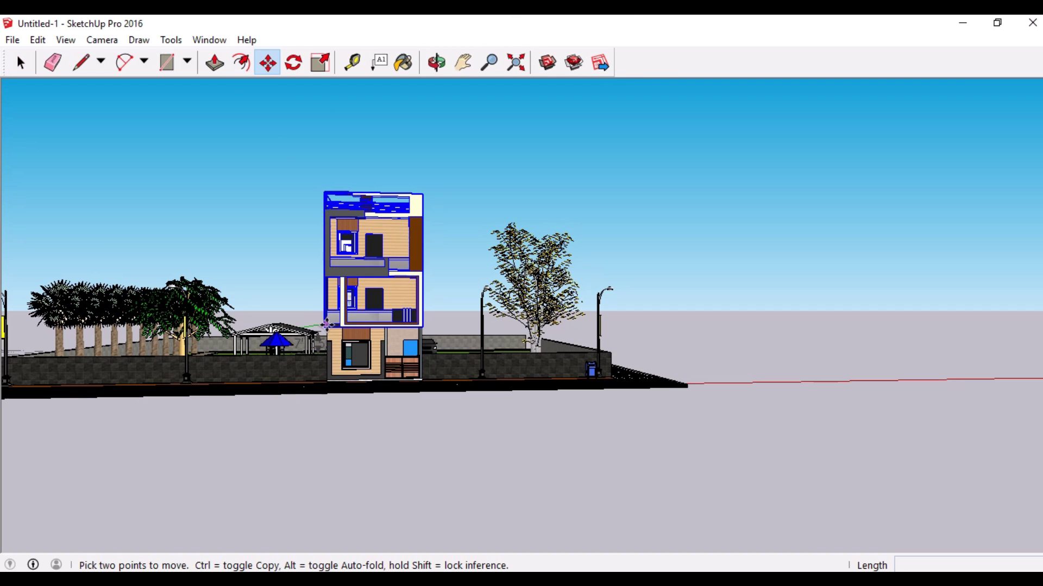
click(325, 324)
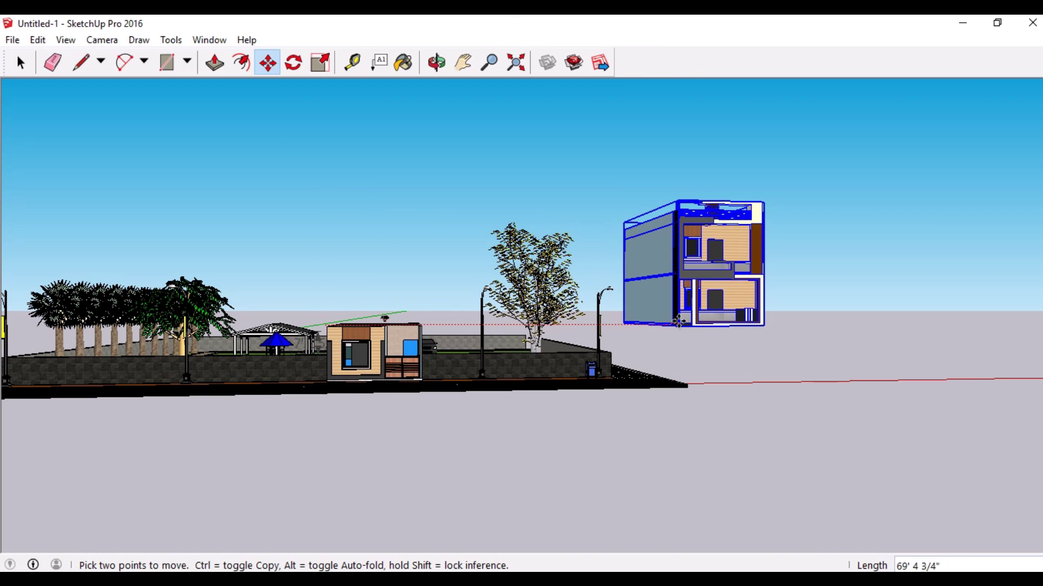
click(680, 323)
middle_drag(435, 356, 365, 438)
key(space)
scroll(365, 438, up, 5)
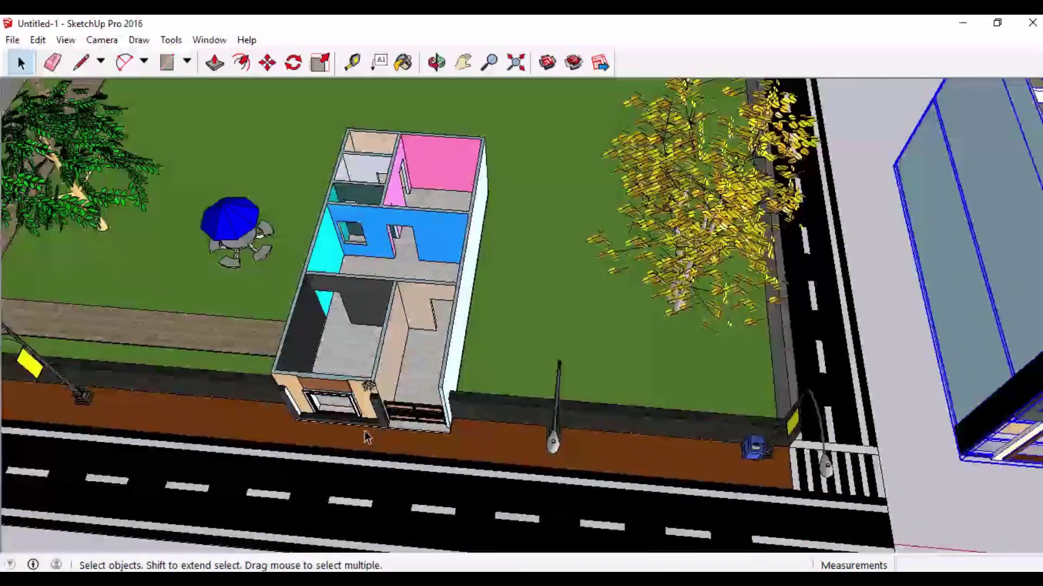
scroll(364, 438, up, 3)
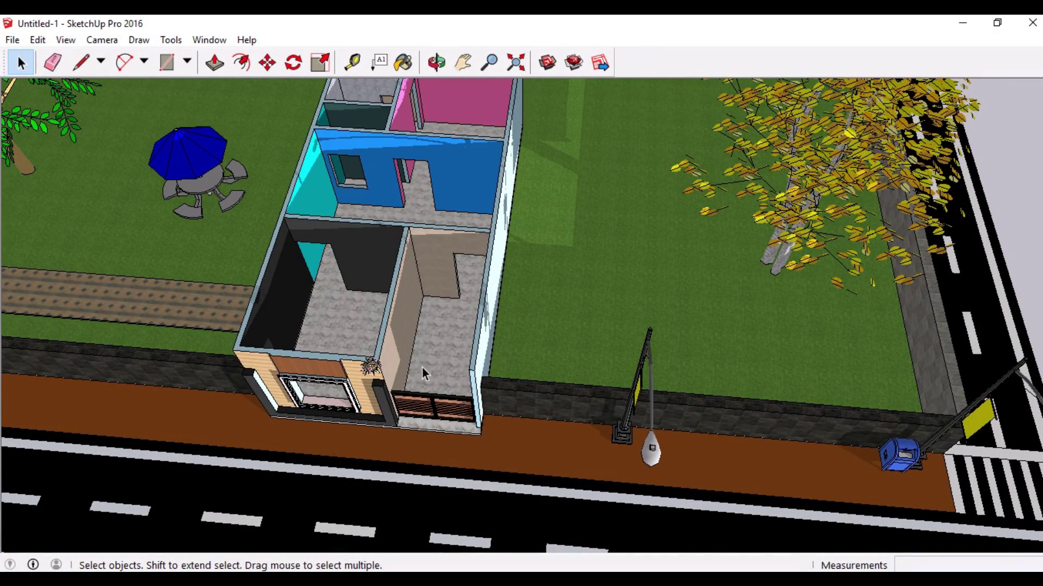
mouse_move(422, 367)
middle_down()
mouse_move(464, 365)
mouse_move(435, 356)
middle_up()
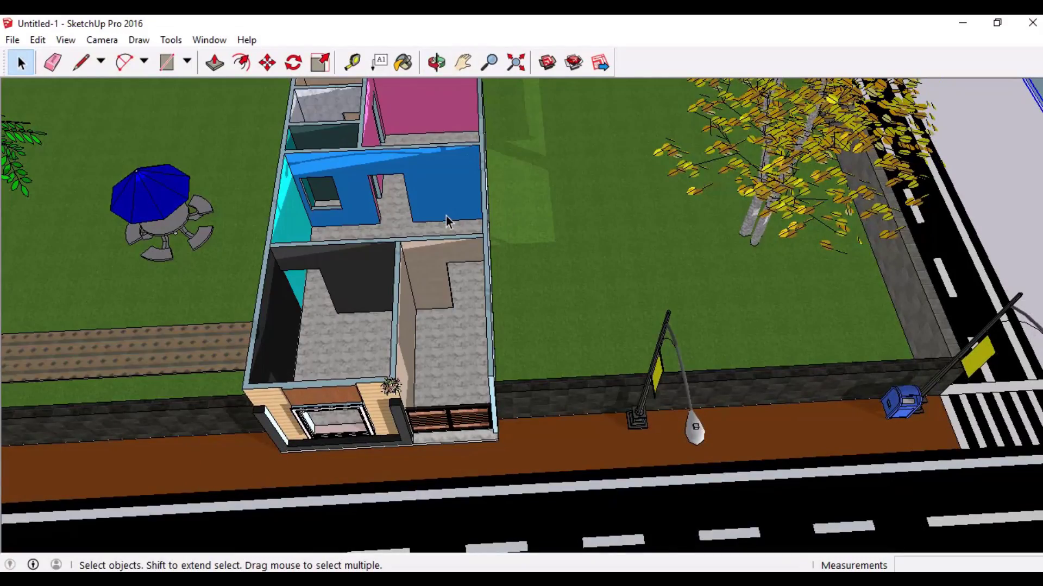
middle_drag(447, 218, 424, 226)
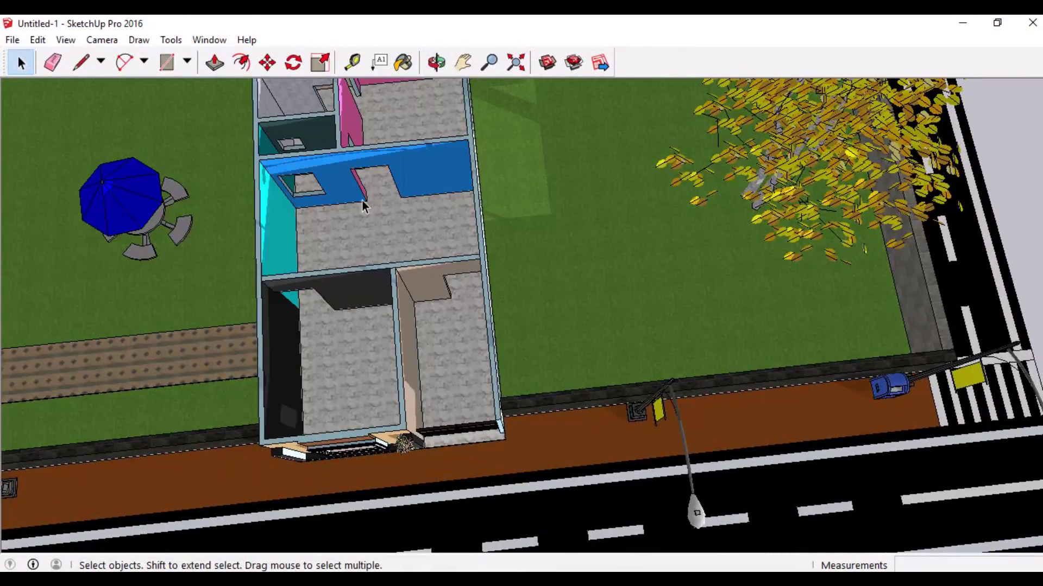
middle_drag(354, 204, 428, 384)
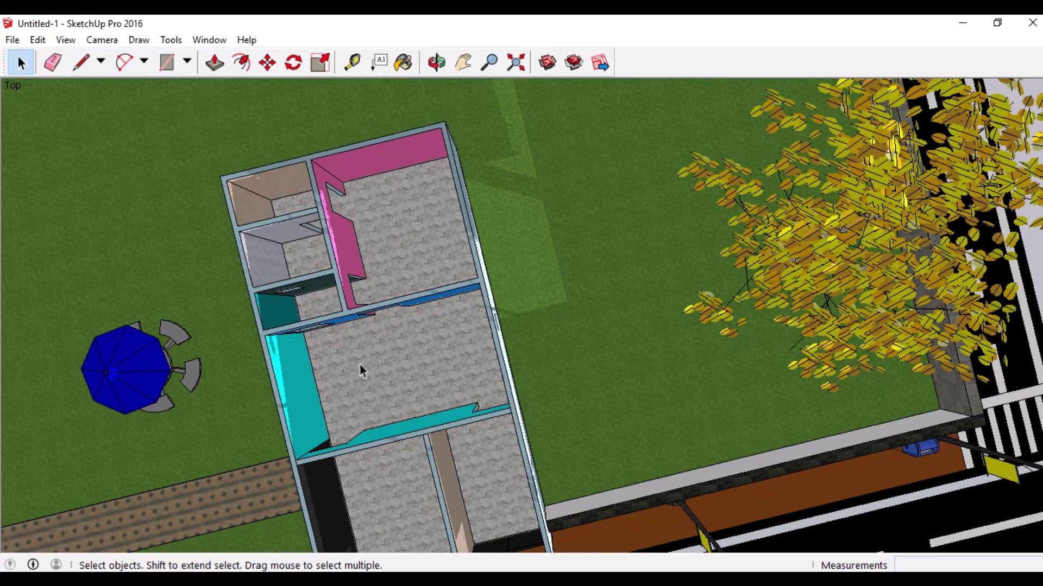
- Orbit and zoom around the coloured ground-floor rooms, closing in on the blue room
middle_drag(361, 371, 324, 183)
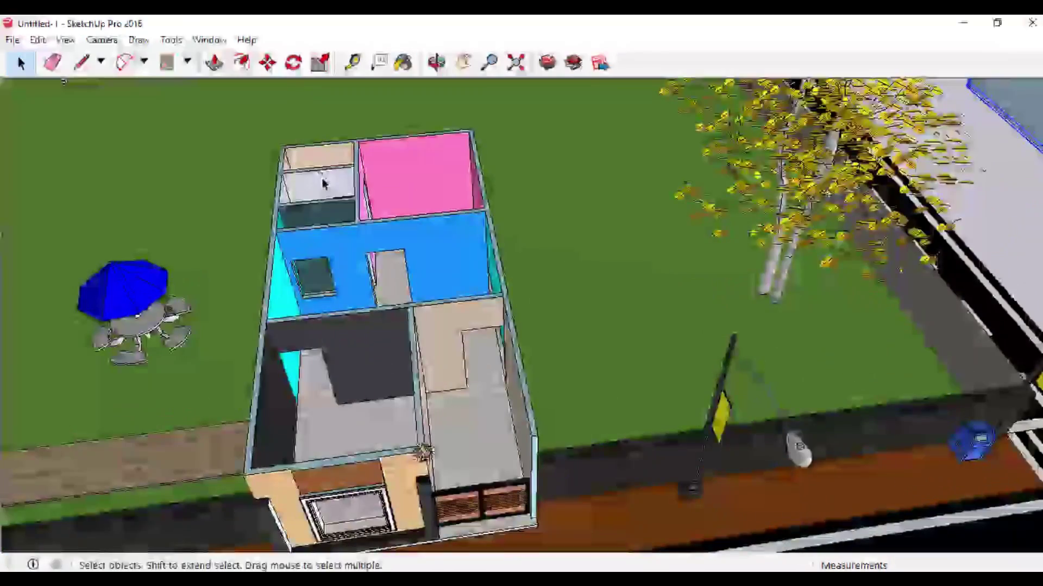
middle_drag(309, 298, 198, 288)
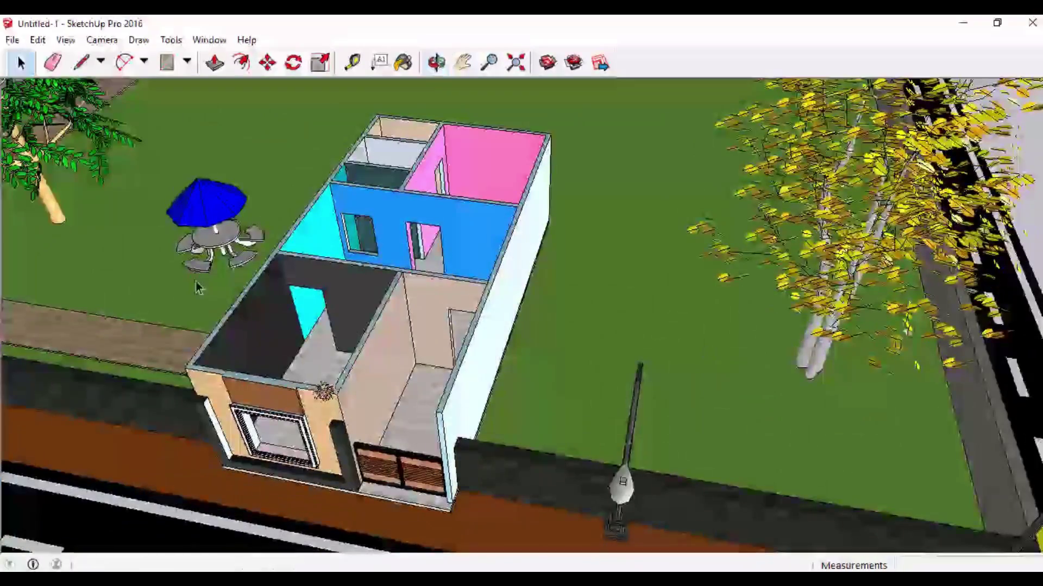
middle_drag(367, 314, 368, 387)
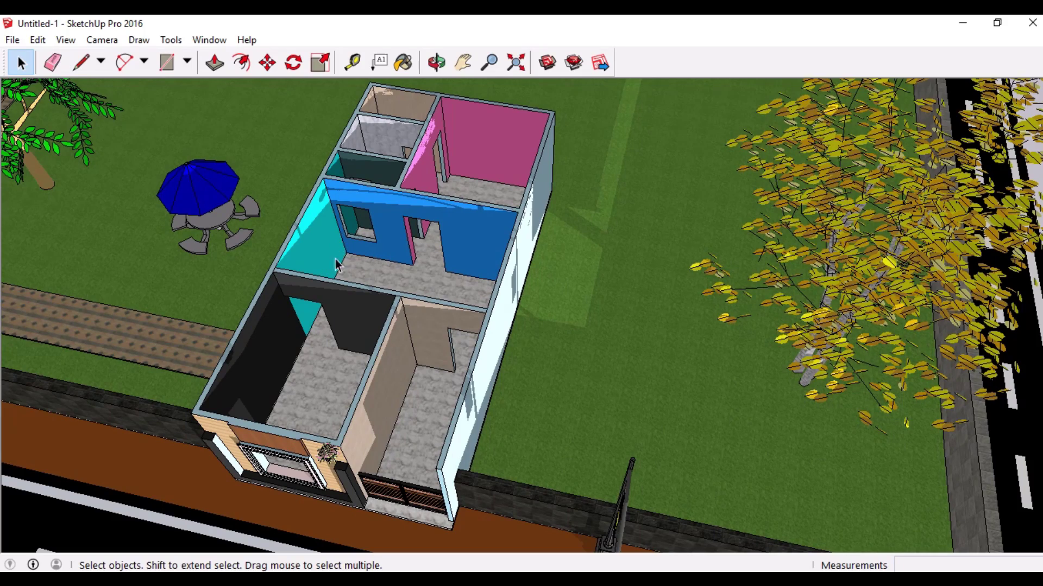
middle_drag(354, 240, 358, 228)
scroll(360, 226, up, 2)
scroll(360, 226, up, 3)
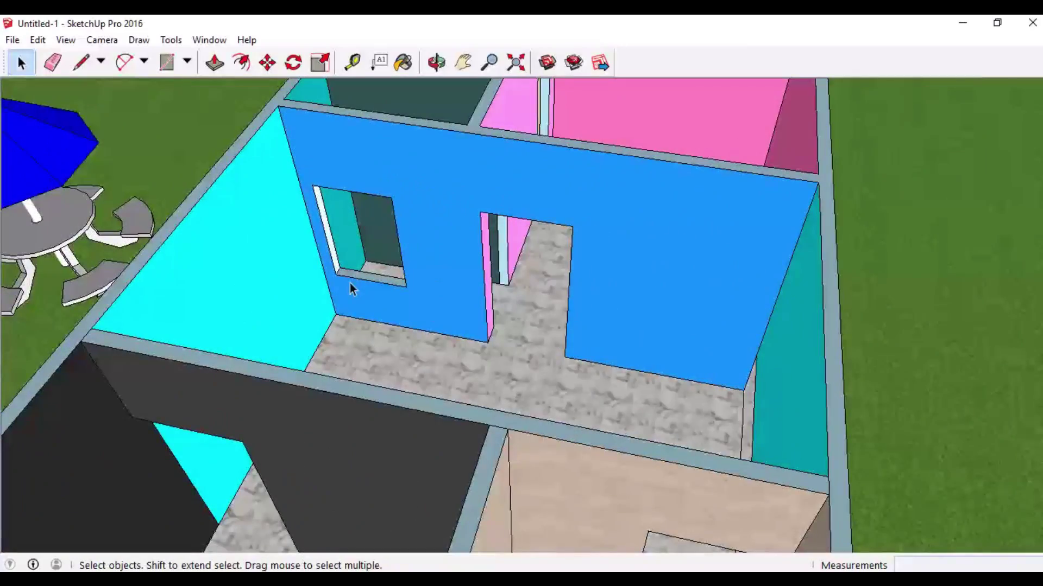
scroll(379, 243, down, 6)
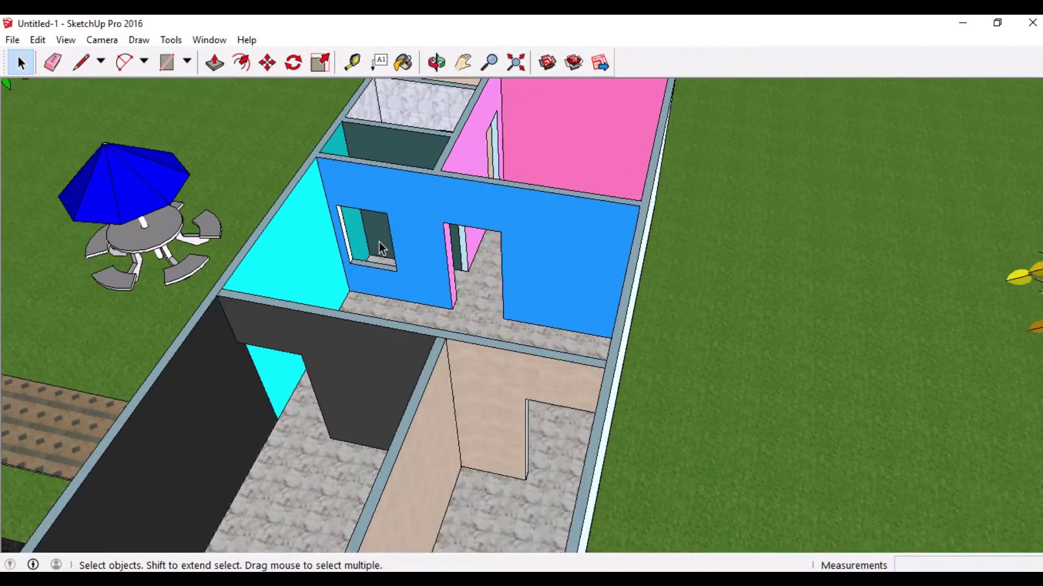
middle_drag(587, 318, 472, 321)
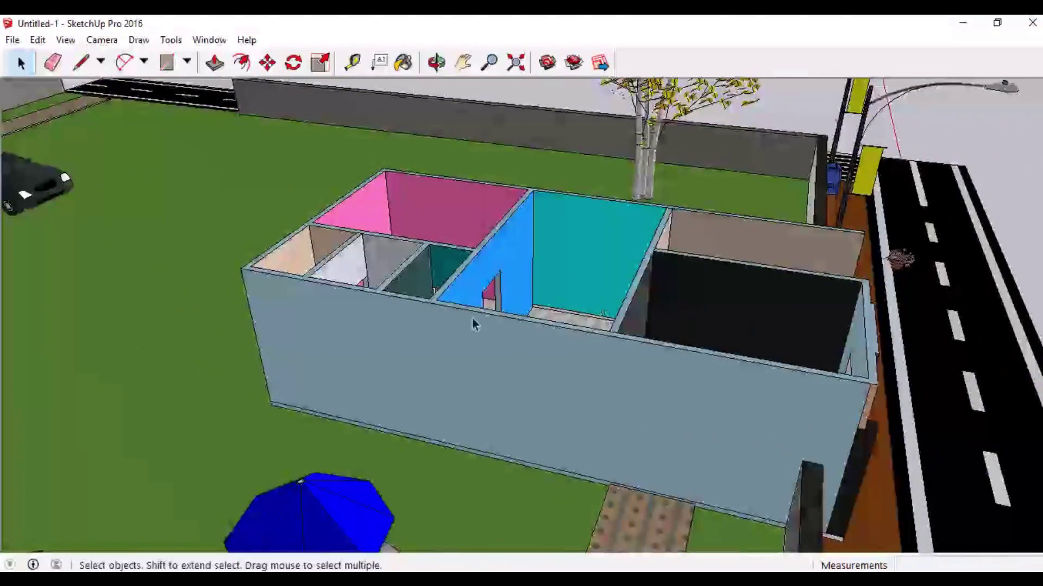
middle_drag(235, 321, 438, 435)
scroll(356, 504, up, 4)
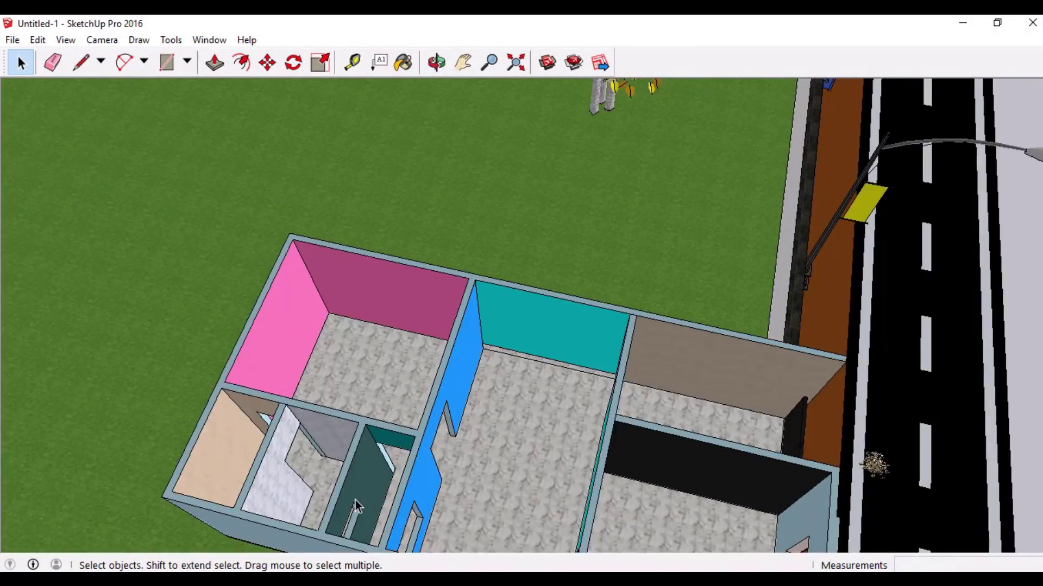
middle_drag(457, 527, 342, 446)
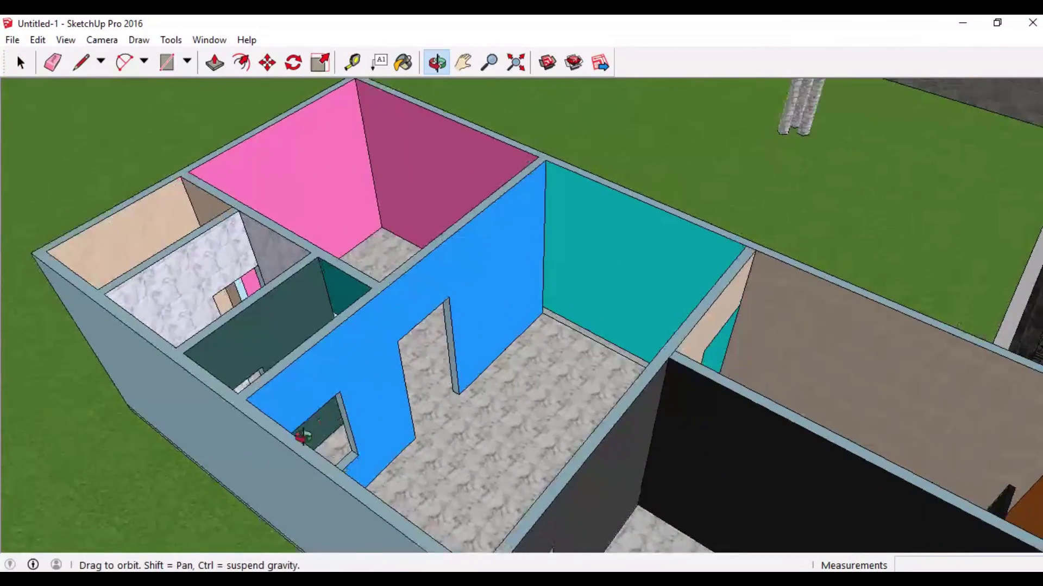
scroll(342, 446, up, 3)
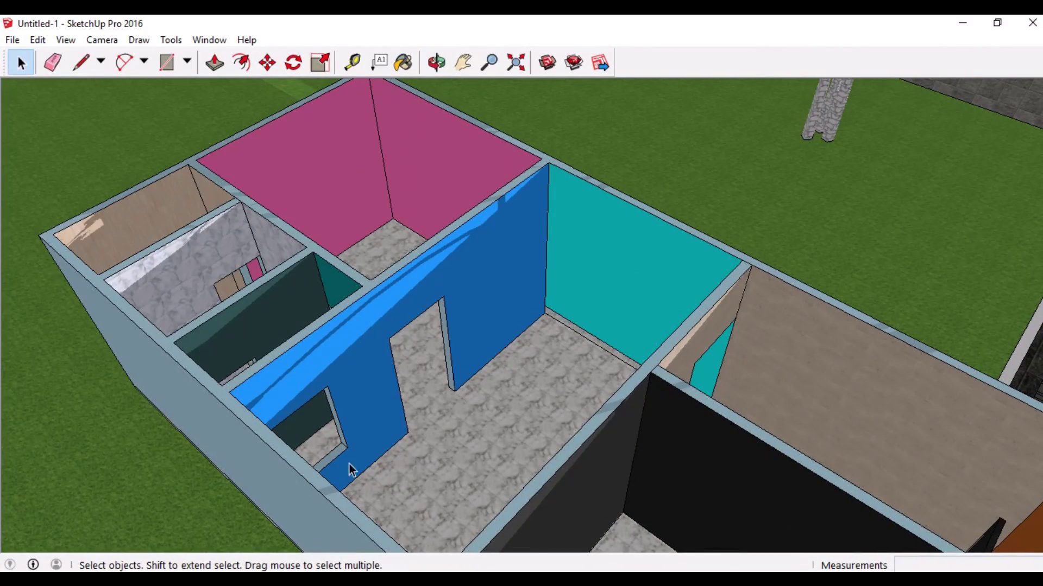
- Tilt to a top-down view of the rooms, then zoom out to the whole site
middle_drag(317, 433, 388, 502)
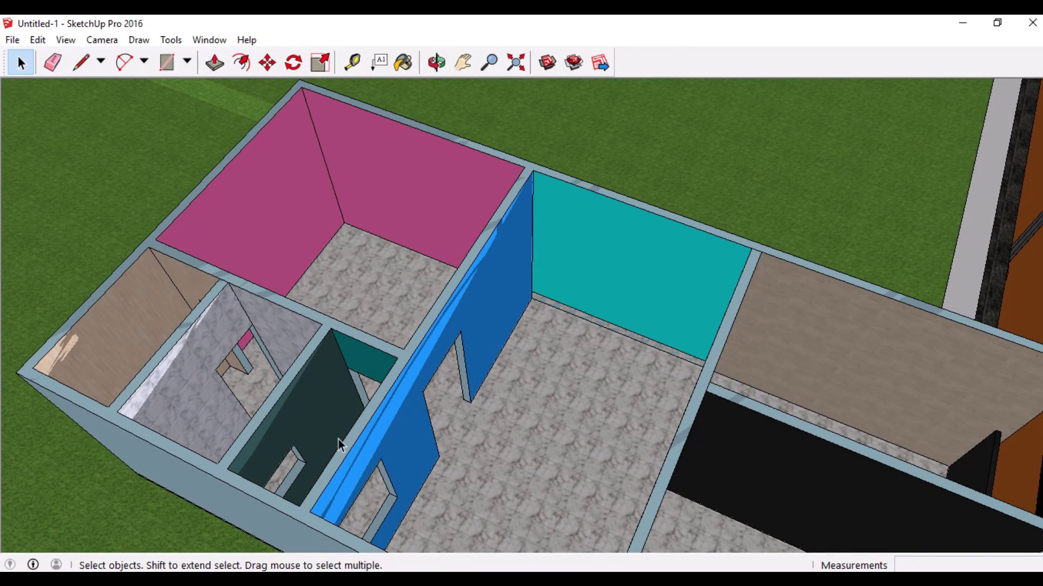
middle_drag(315, 442, 358, 527)
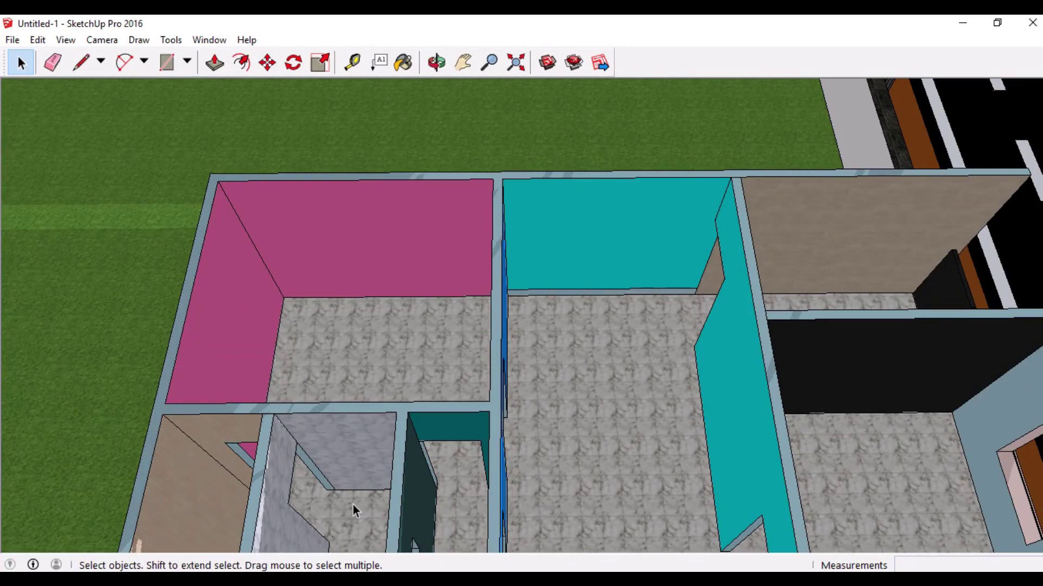
middle_drag(434, 509, 336, 434)
middle_drag(310, 380, 400, 396)
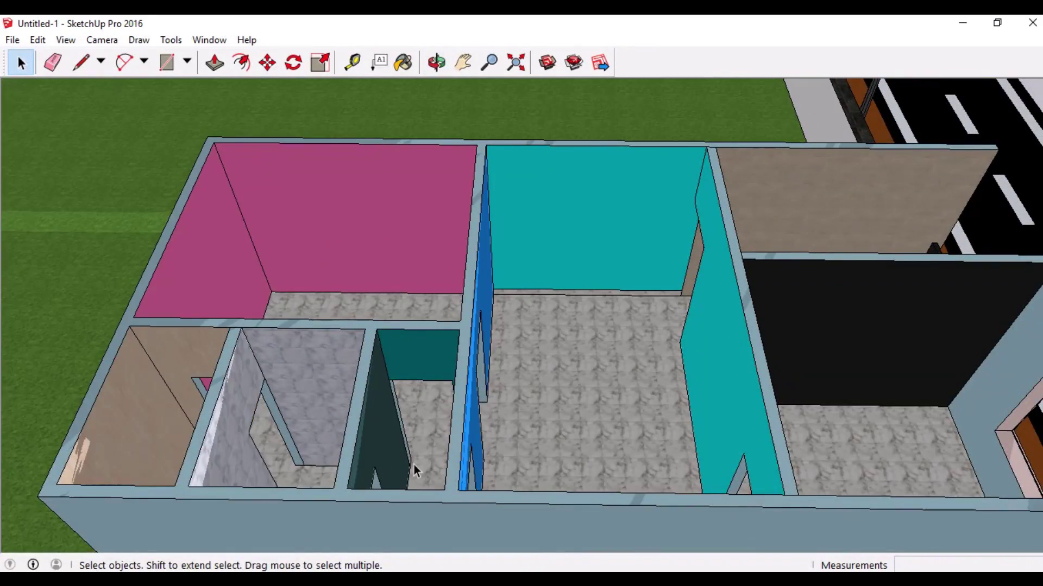
middle_drag(414, 465, 364, 454)
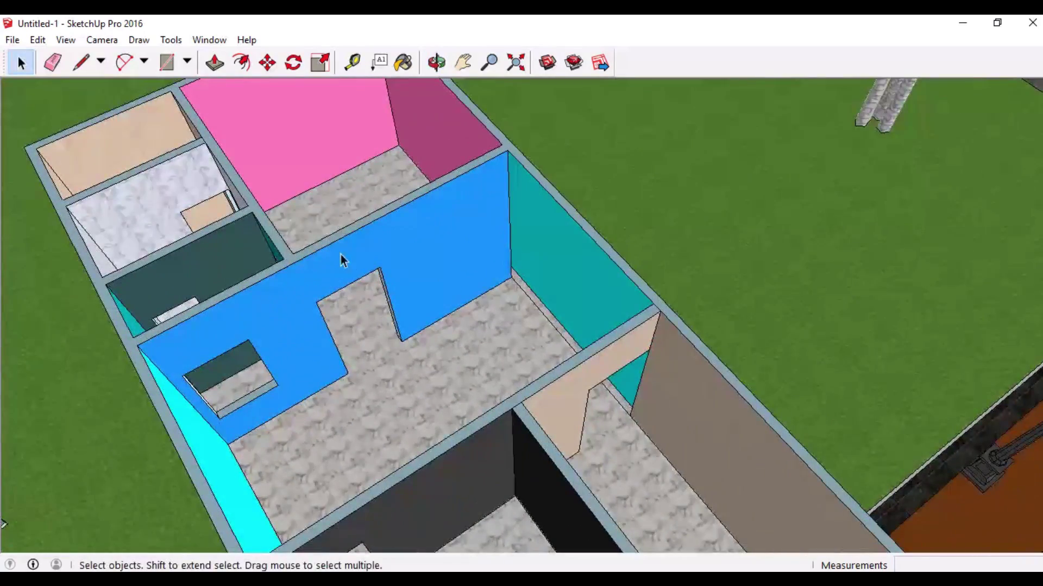
scroll(361, 349, down, 3)
middle_drag(356, 309, 380, 385)
scroll(278, 369, up, 3)
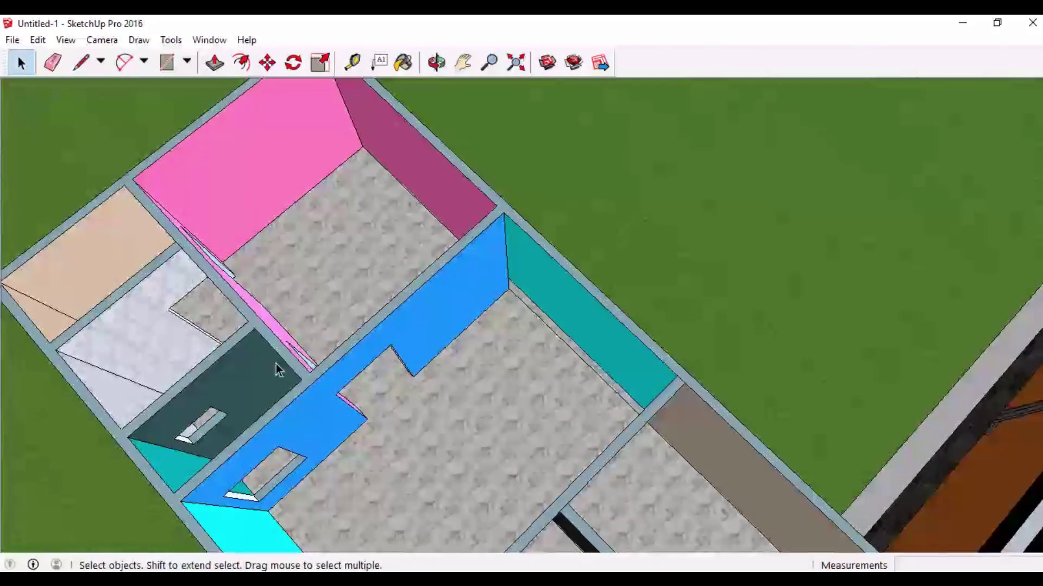
middle_drag(279, 369, 539, 296)
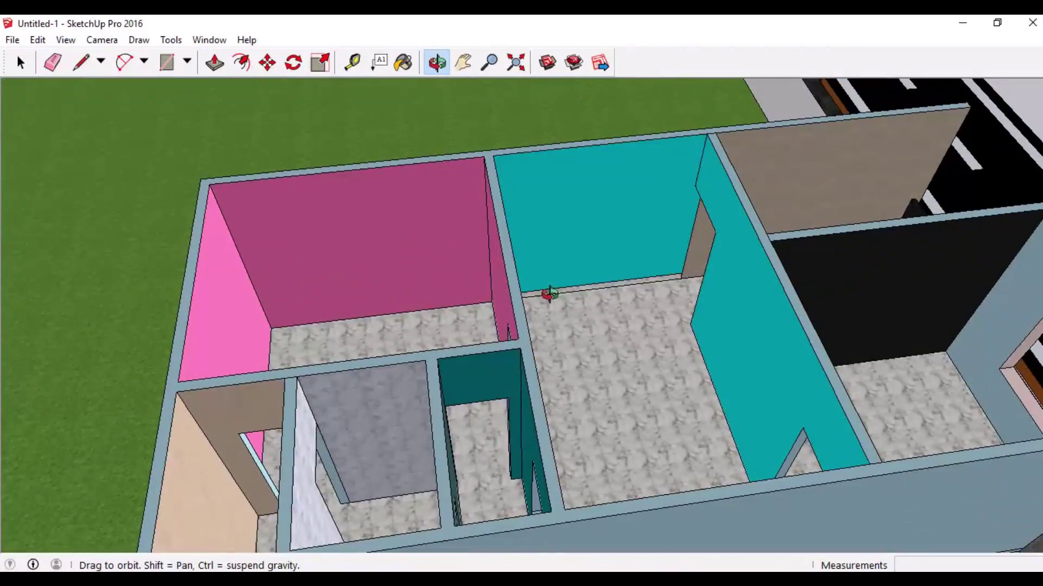
drag(550, 293, 160, 272)
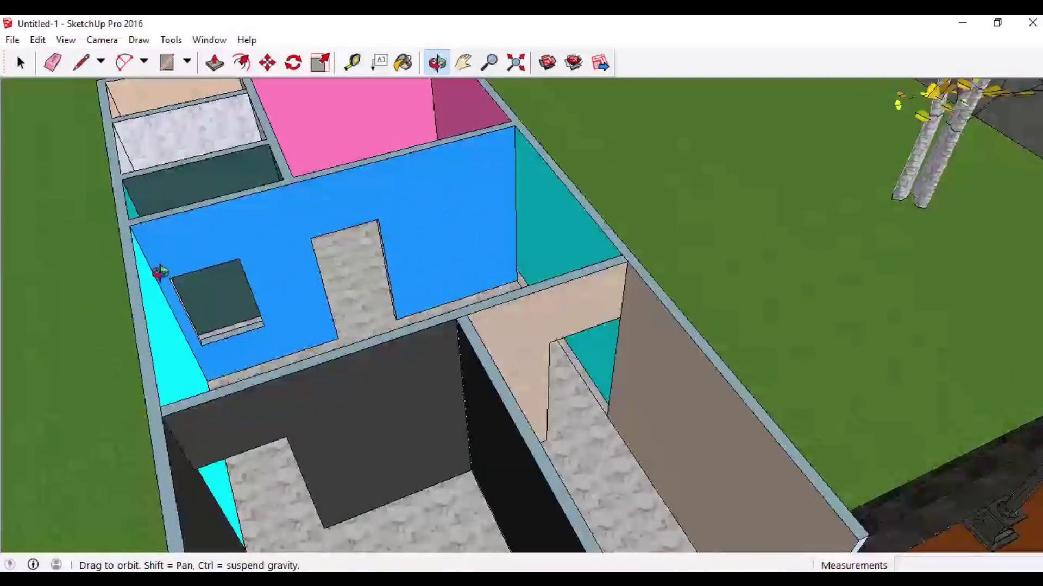
scroll(269, 317, down, 5)
middle_drag(269, 318, 299, 296)
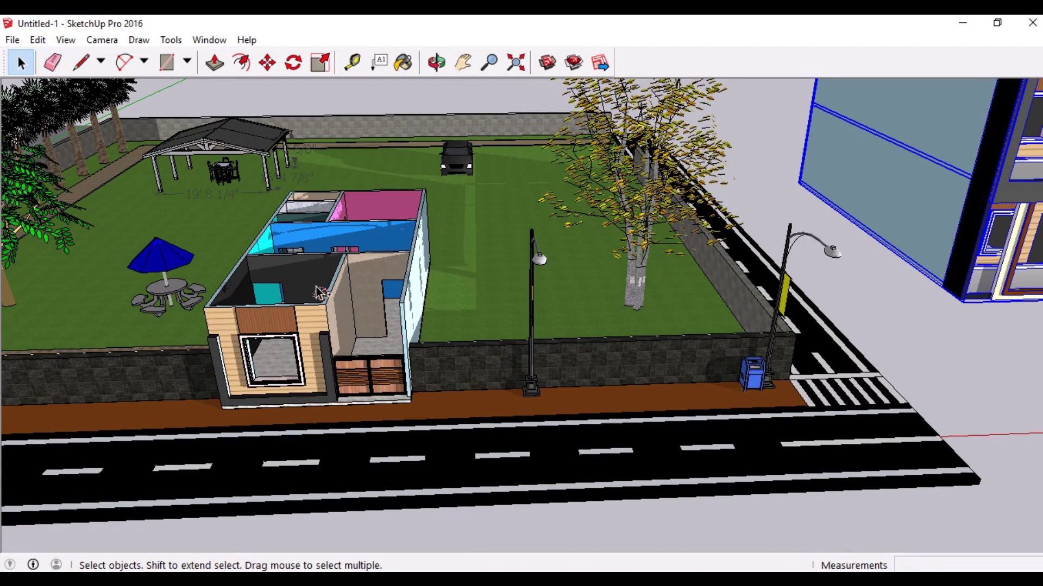
- Undo the move to restack the upper storeys, then view the deselected house from street level
key(ctrl+z)
middle_drag(315, 363, 380, 380)
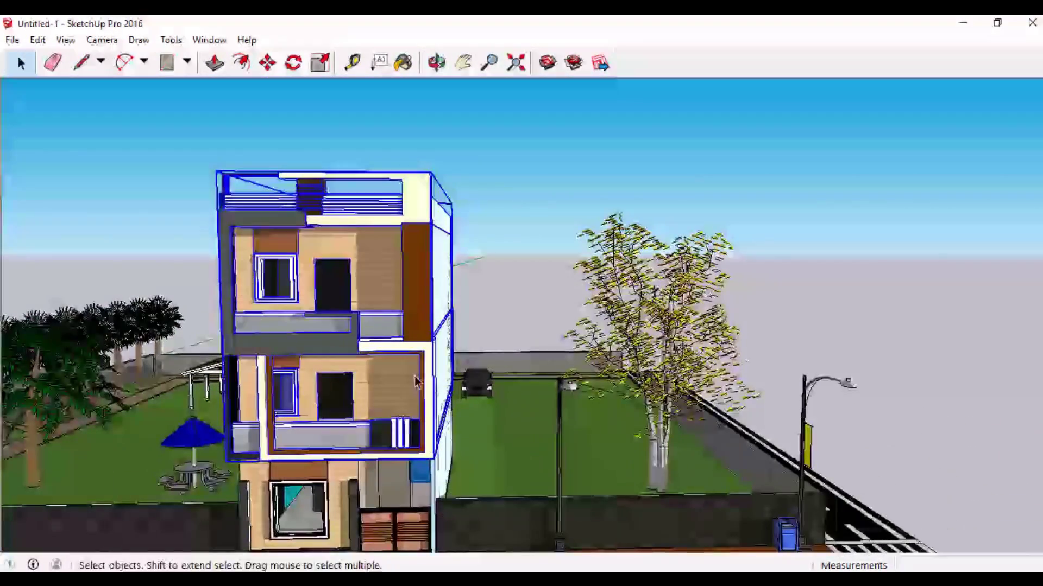
click(504, 220)
middle_drag(450, 381, 333, 361)
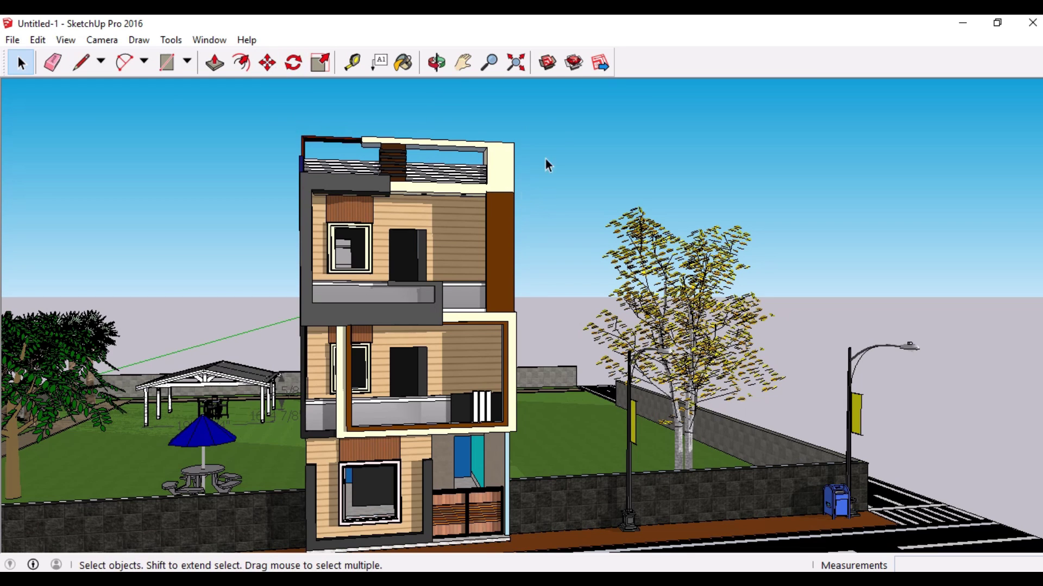
- Select the upper-floor block with its side wall and roof railing from the blank side
drag(554, 116, 540, 279)
drag(266, 319, 265, 320)
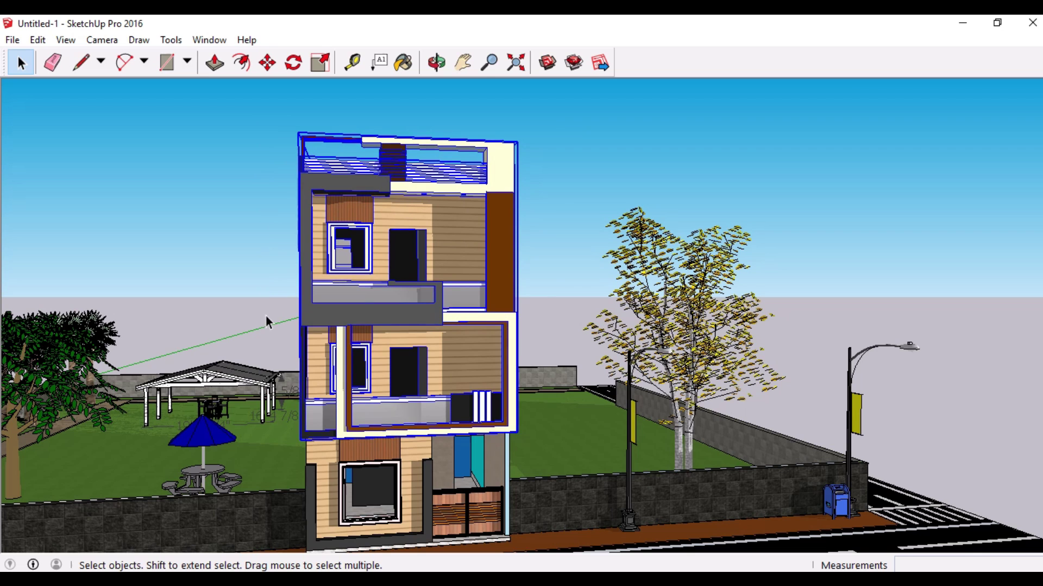
middle_drag(269, 390, 269, 390)
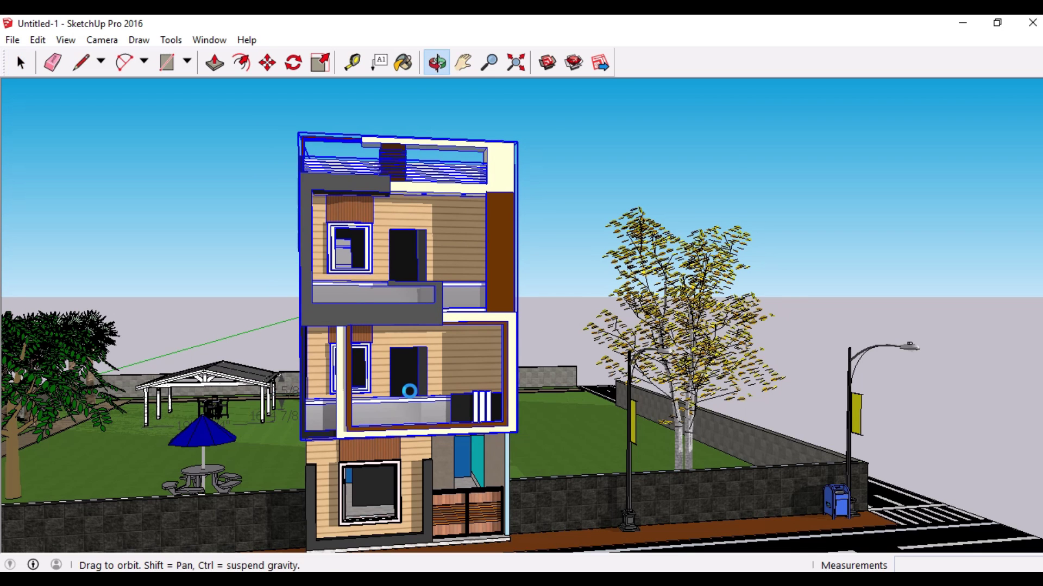
middle_drag(409, 391, 409, 389)
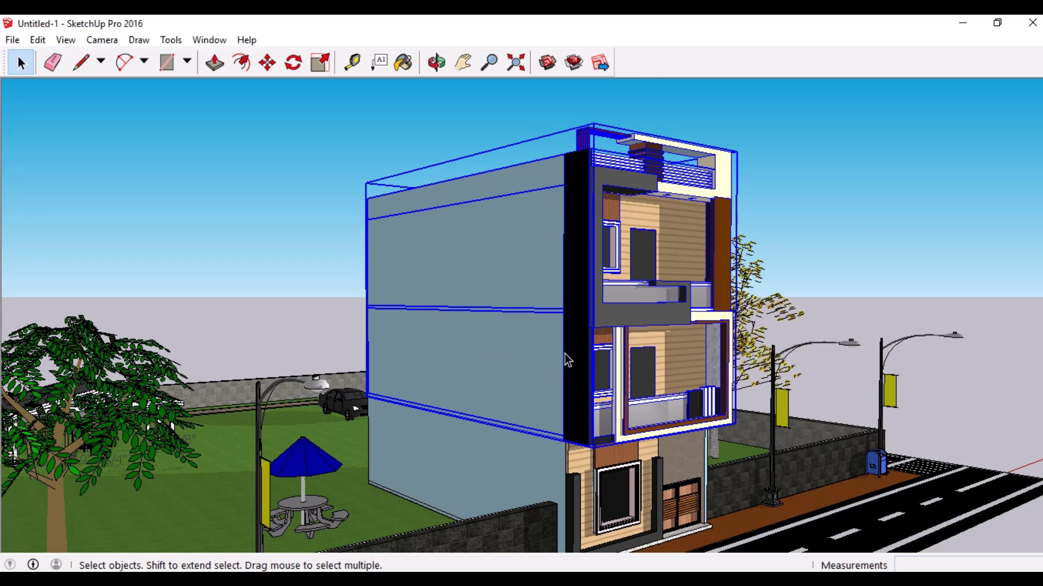
click(846, 209)
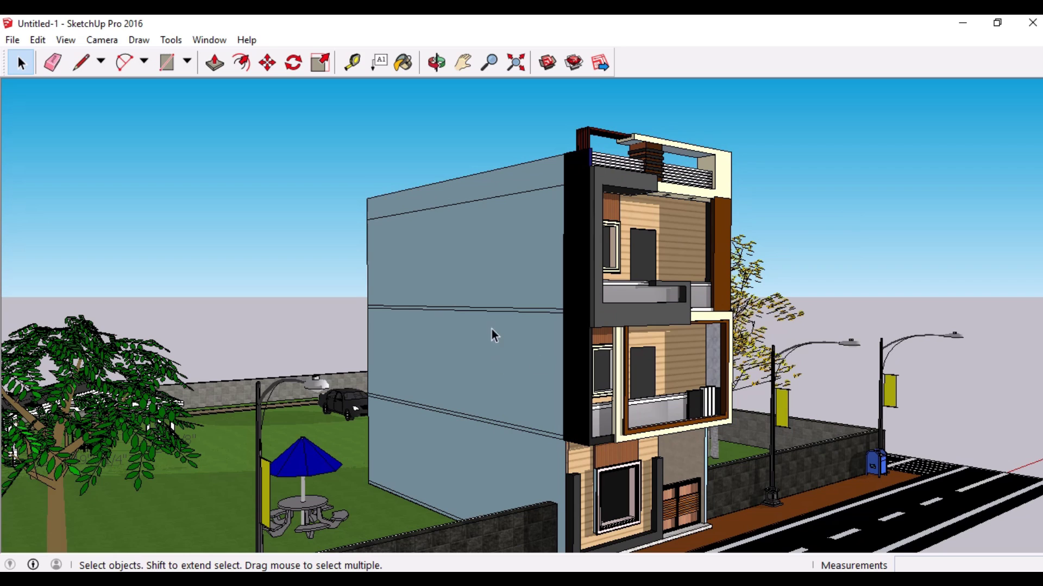
click(469, 241)
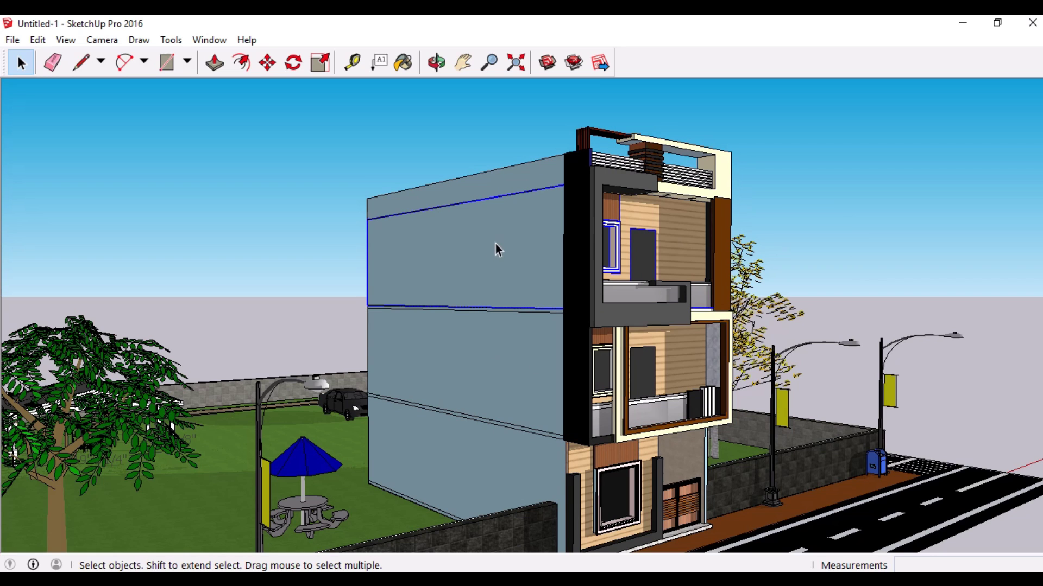
ctrl+click(515, 178)
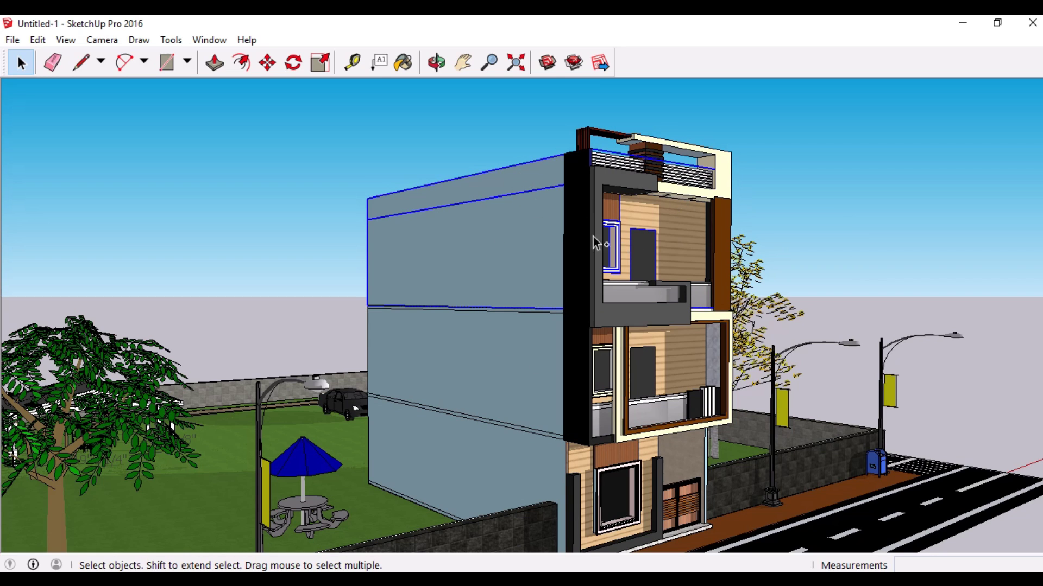
ctrl+click(577, 241)
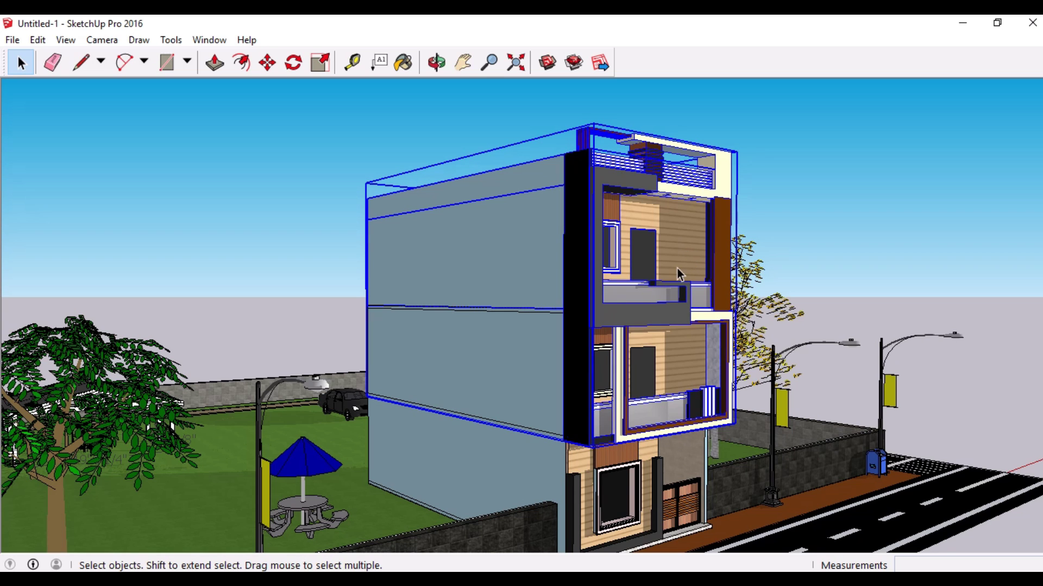
- Move the upper-floor block about 84 feet off the plot along the red axis
click(268, 64)
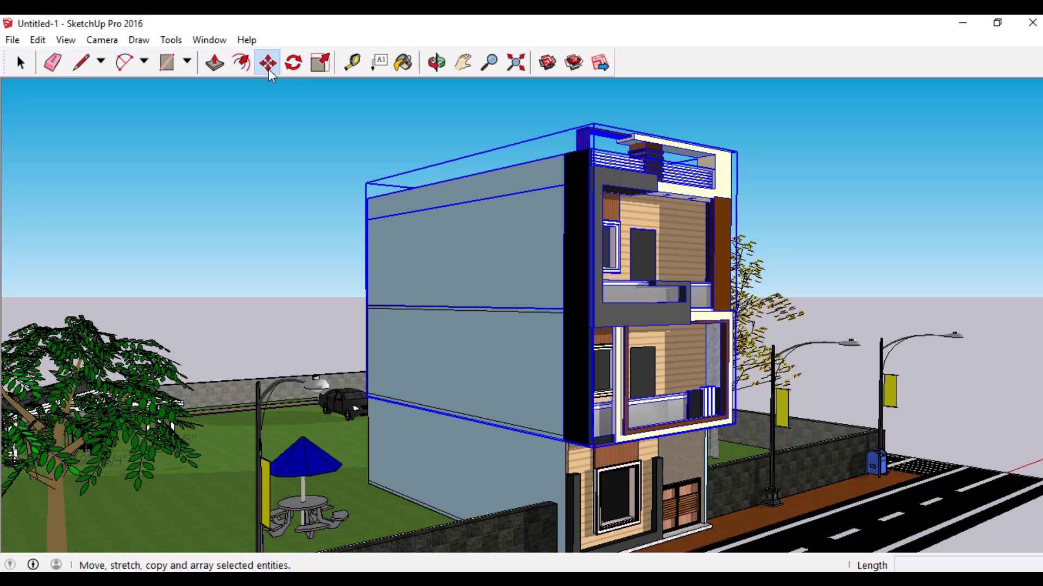
click(591, 444)
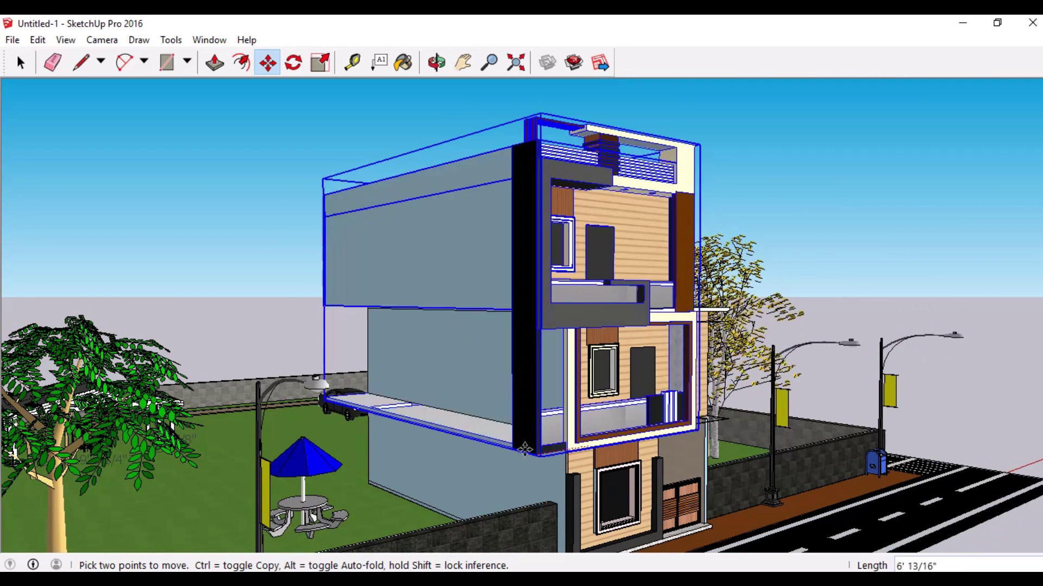
middle_drag(328, 485, 163, 456)
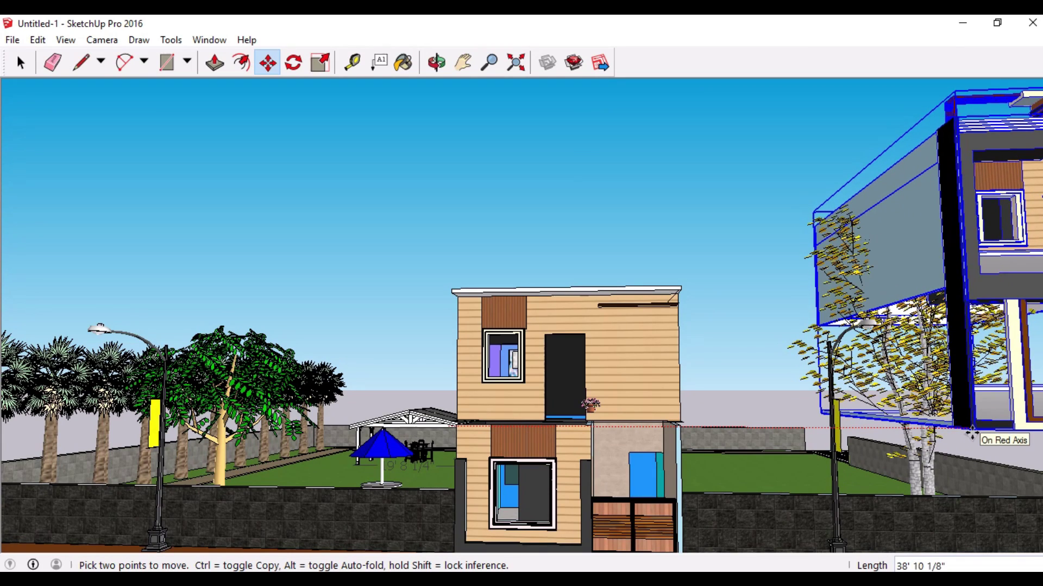
scroll(971, 433, down, 8)
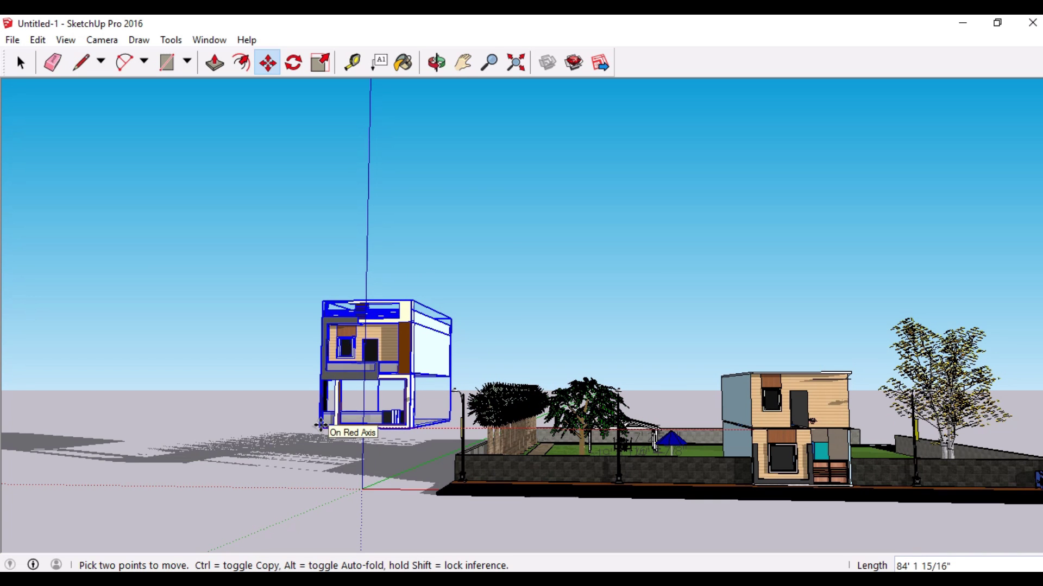
click(321, 424)
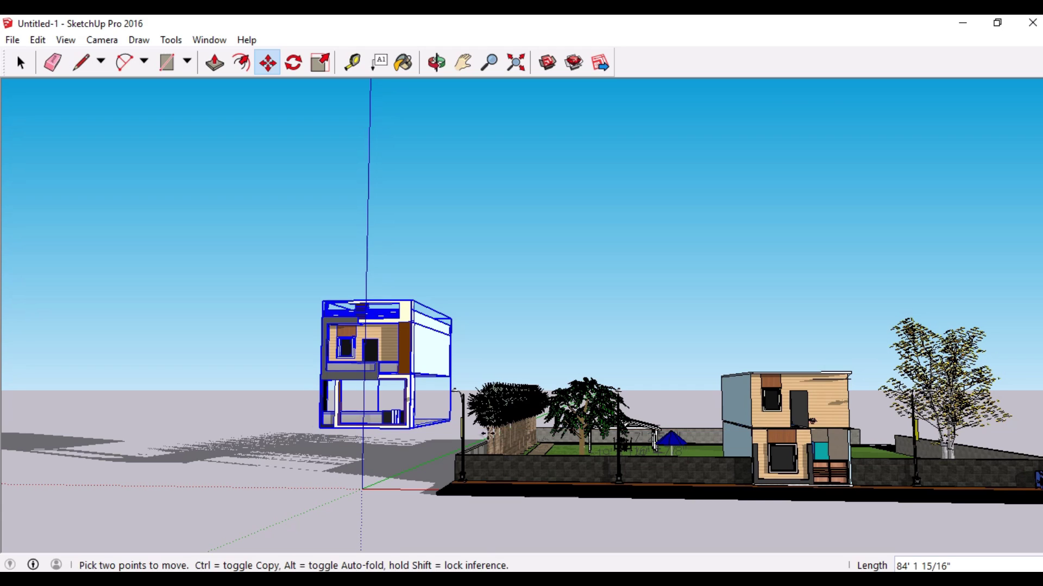
- Orbit above the site and cancel an accidental move of the upper floors
middle_drag(321, 424, 413, 432)
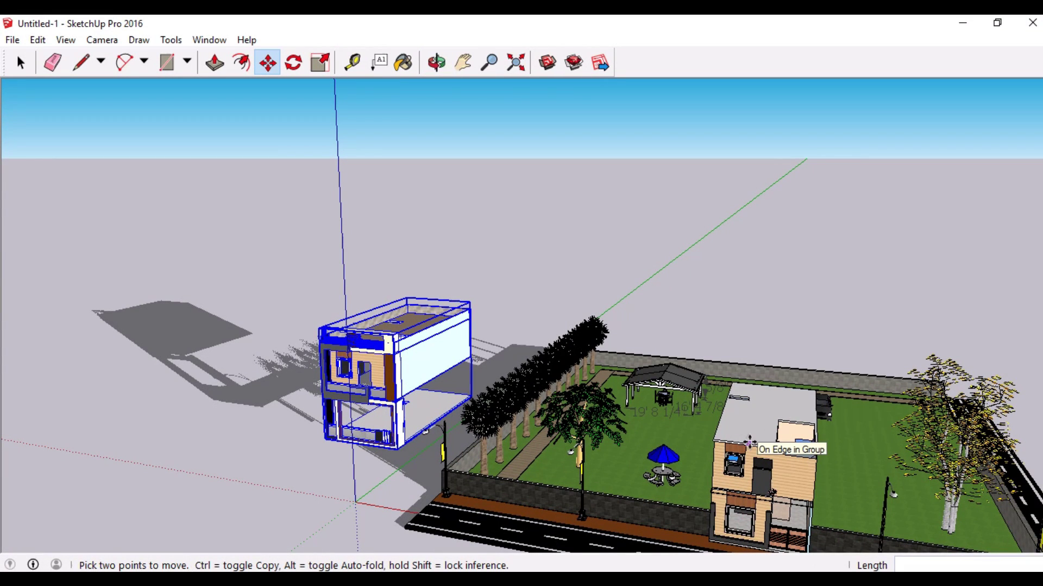
scroll(754, 435, up, 5)
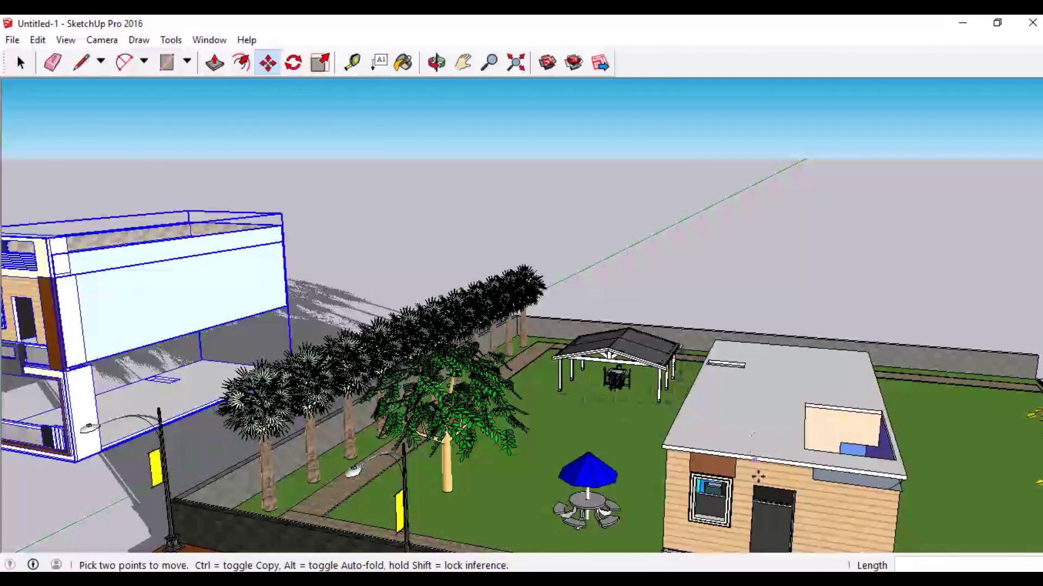
middle_drag(755, 427, 714, 482)
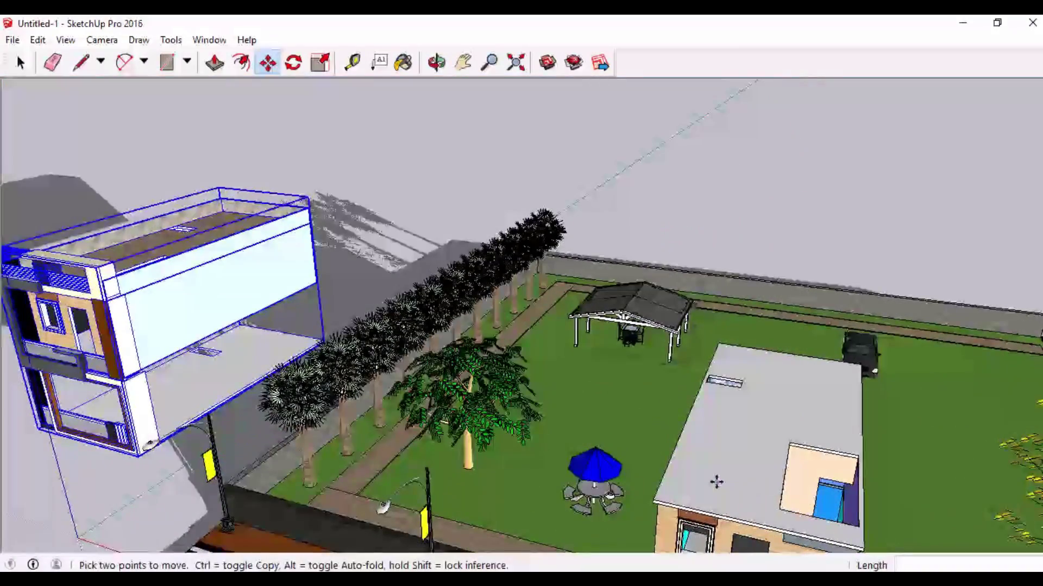
click(716, 481)
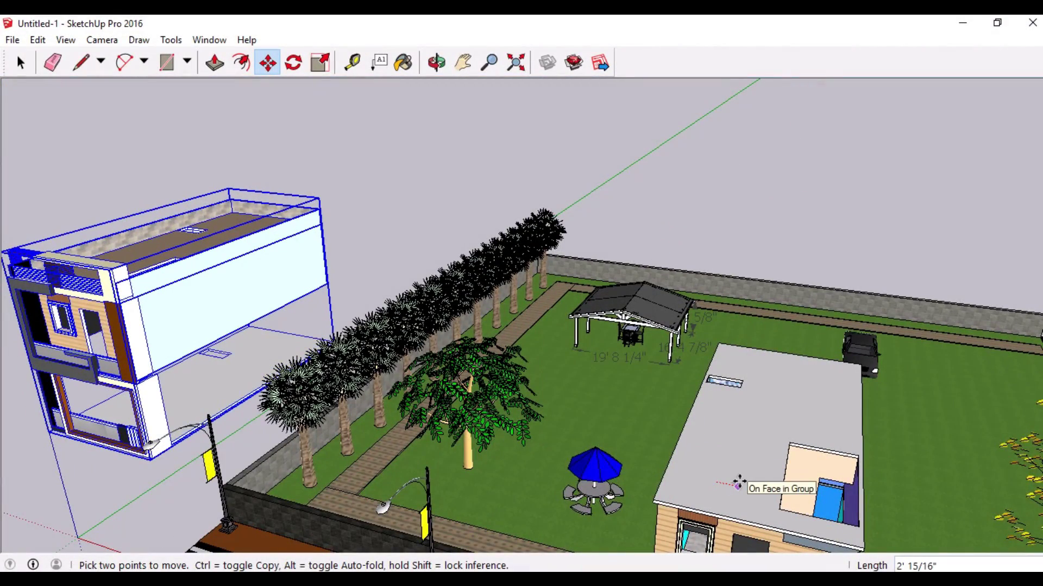
key(Escape)
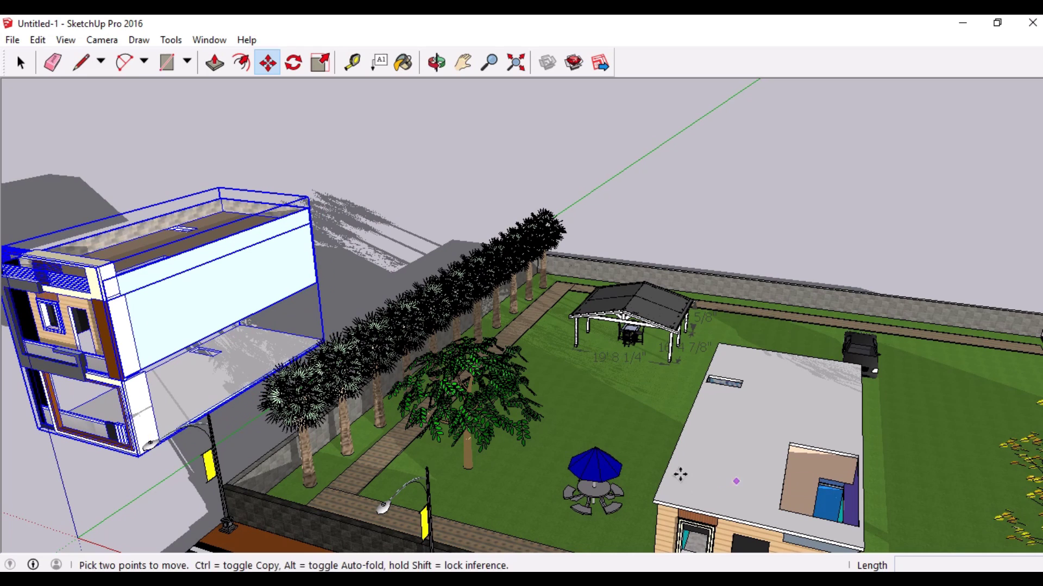
key(space)
- Move the ground-floor roof slab about 71 feet up and behind the house
click(721, 475)
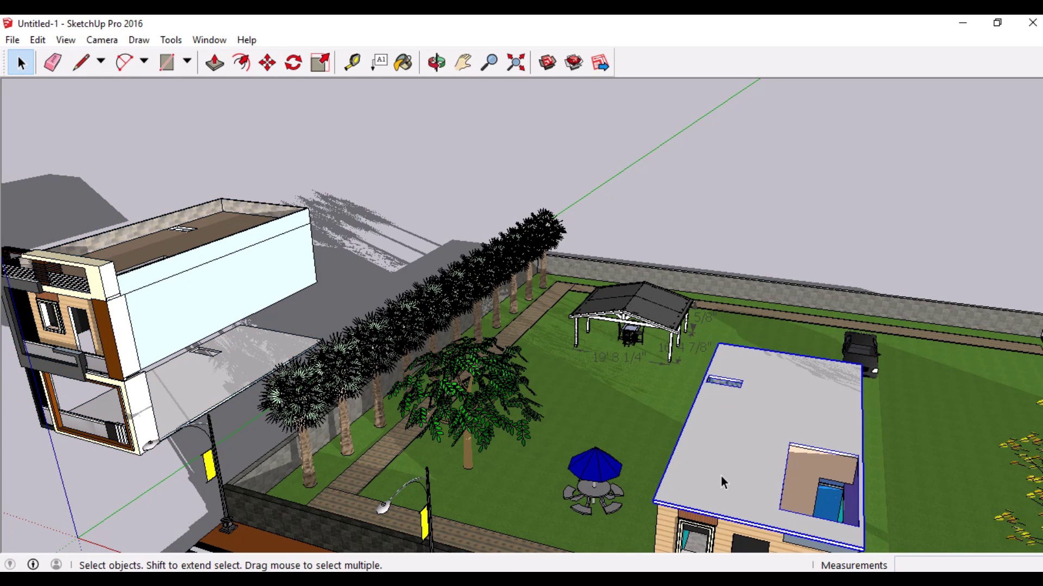
click(272, 71)
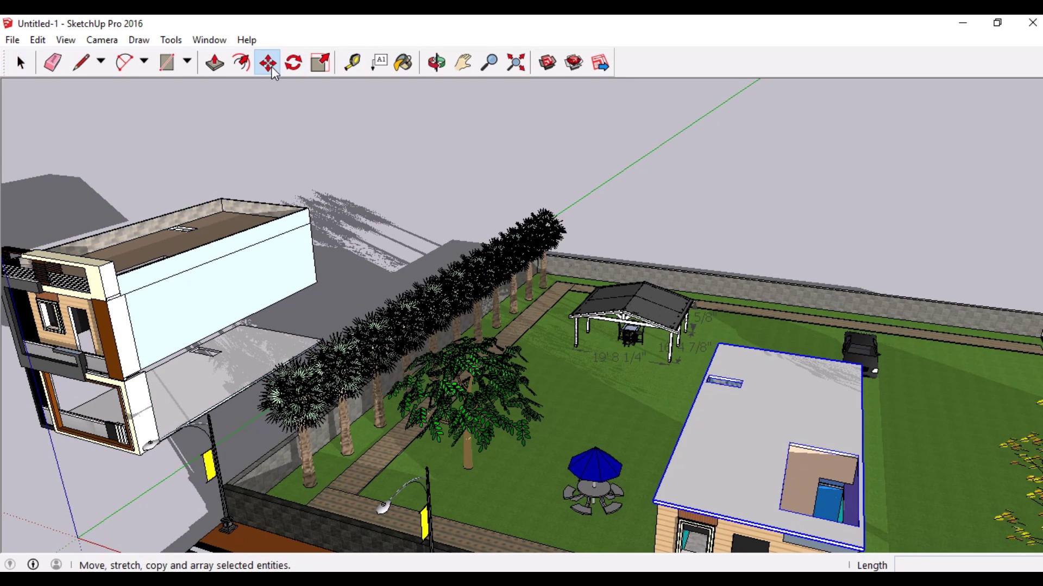
click(649, 502)
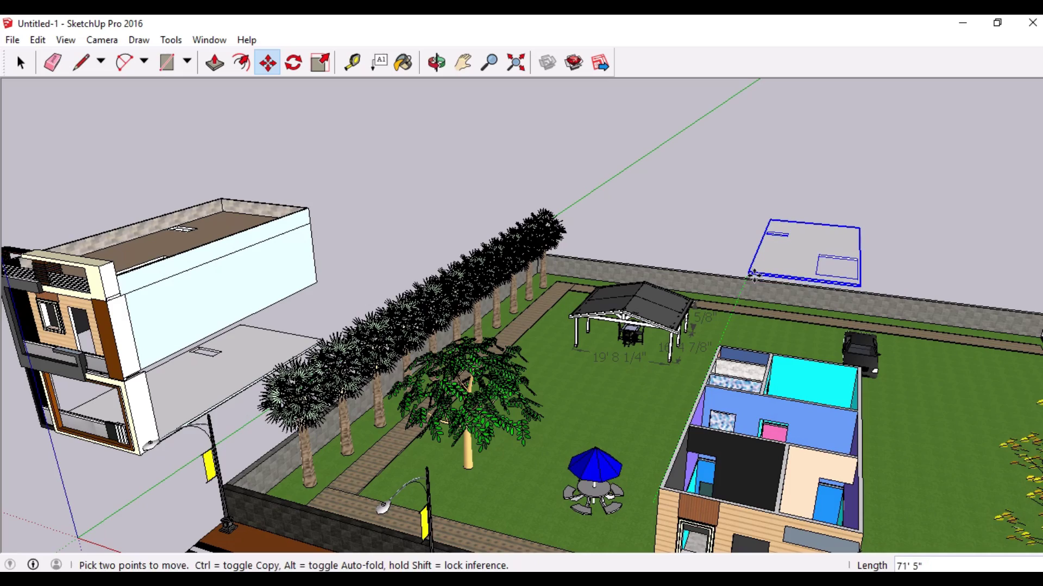
click(748, 273)
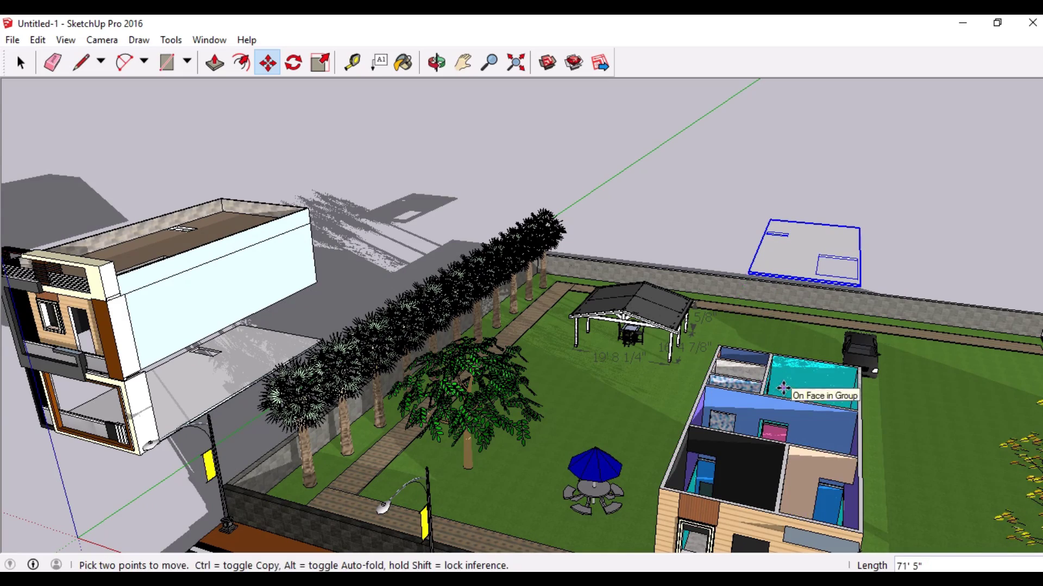
key(space)
middle_drag(782, 388, 697, 416)
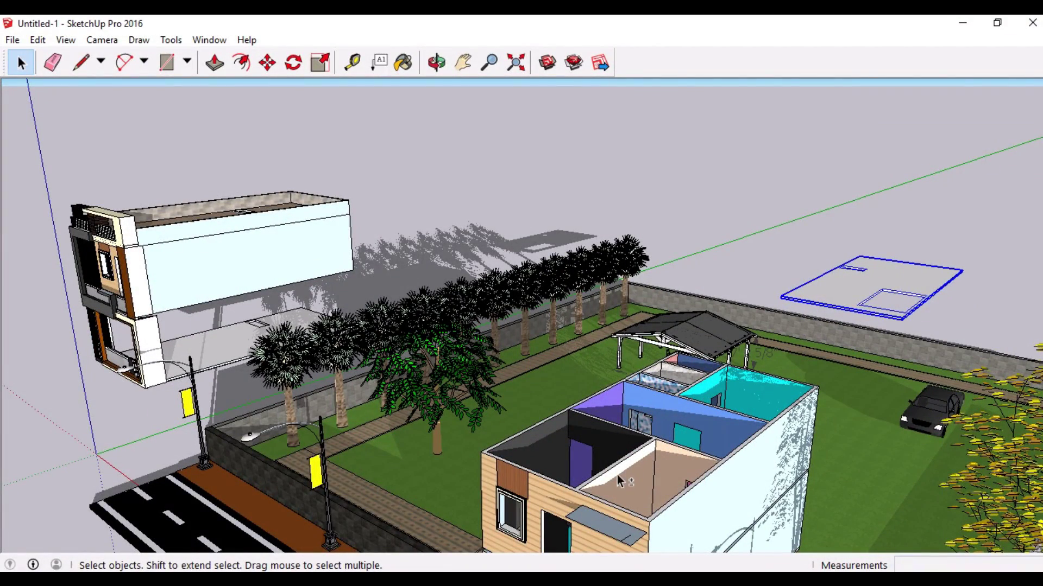
- Orbit the opened ground floor to a near top-down view of its room layout
middle_drag(619, 480, 725, 387)
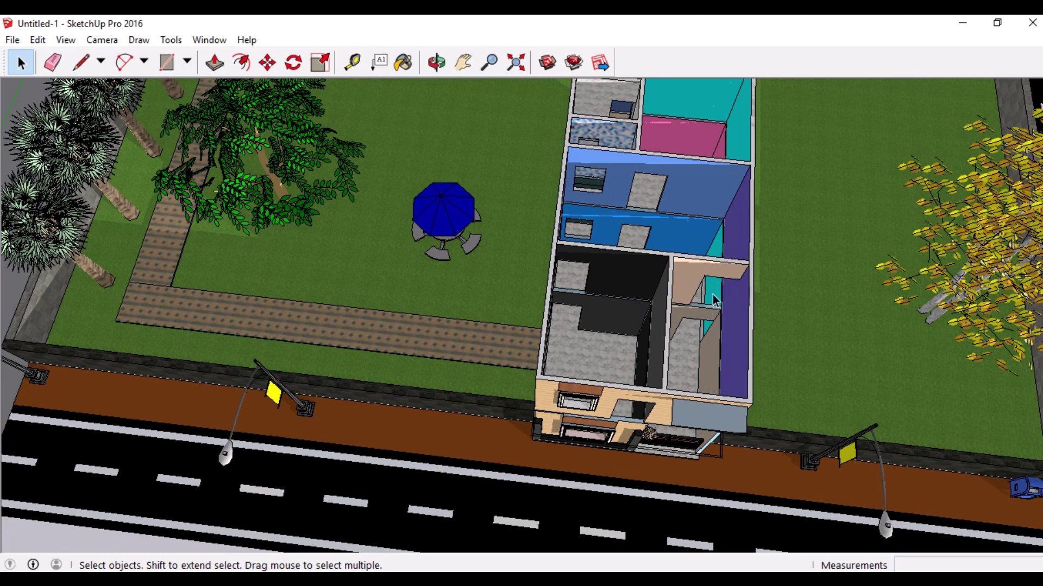
middle_drag(709, 294, 713, 260)
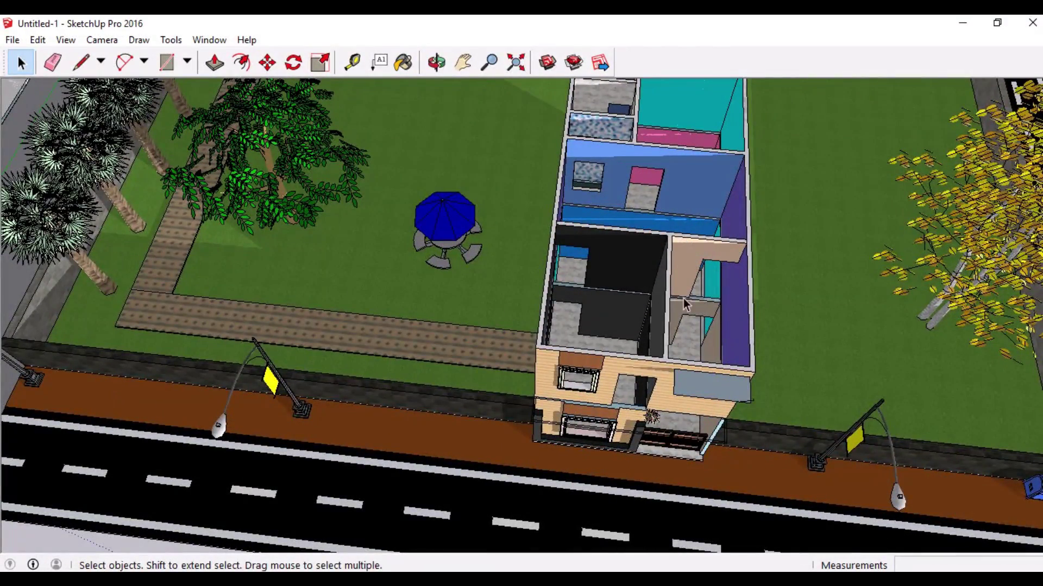
middle_drag(630, 353, 701, 326)
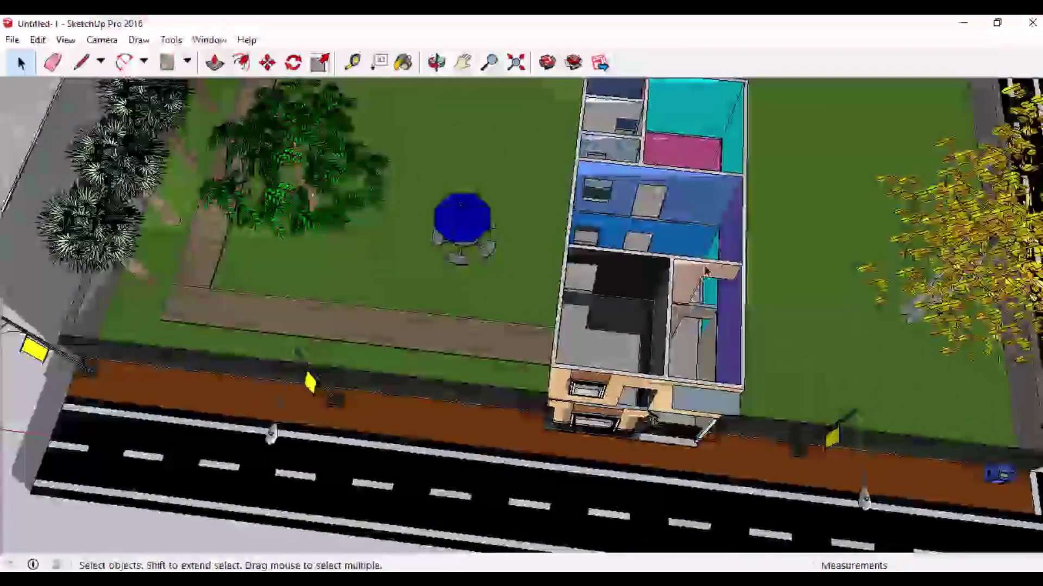
middle_drag(706, 262, 706, 338)
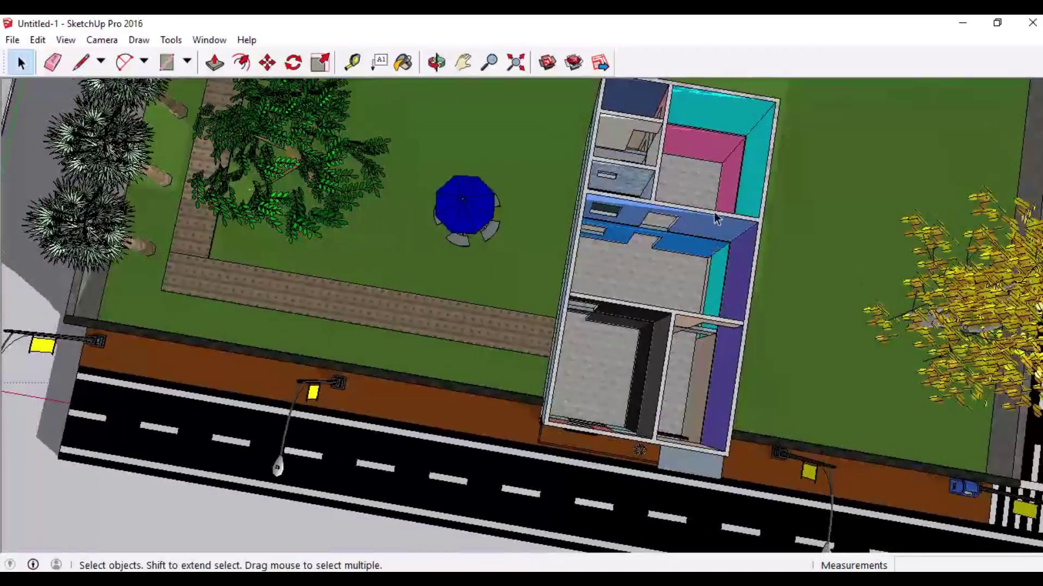
middle_drag(718, 218, 725, 263)
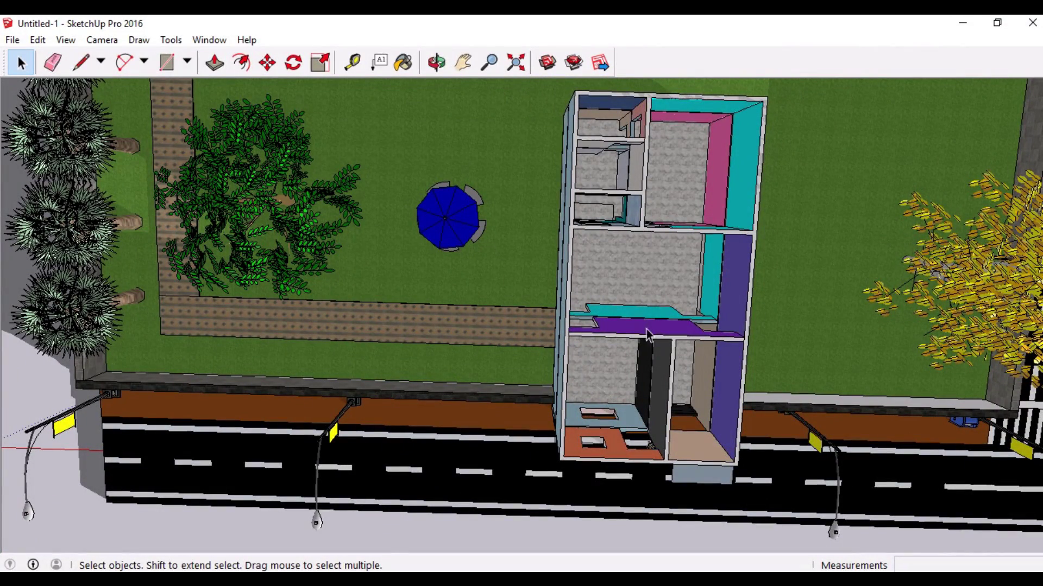
middle_drag(646, 334, 522, 290)
- Undo twice to put the roof slab and upper floors back on the house
middle_drag(640, 180, 664, 246)
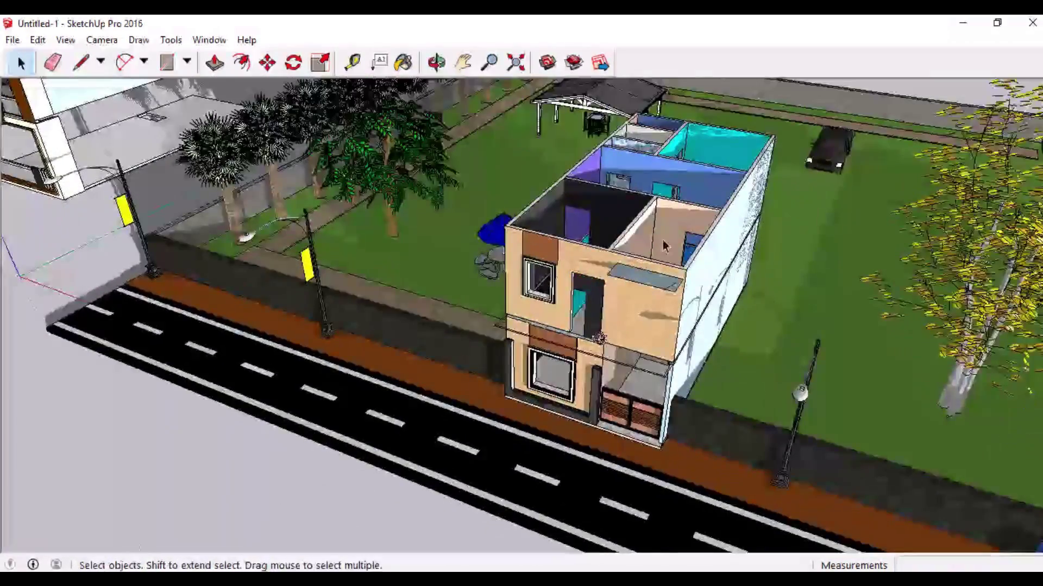
key(ctrl+z)
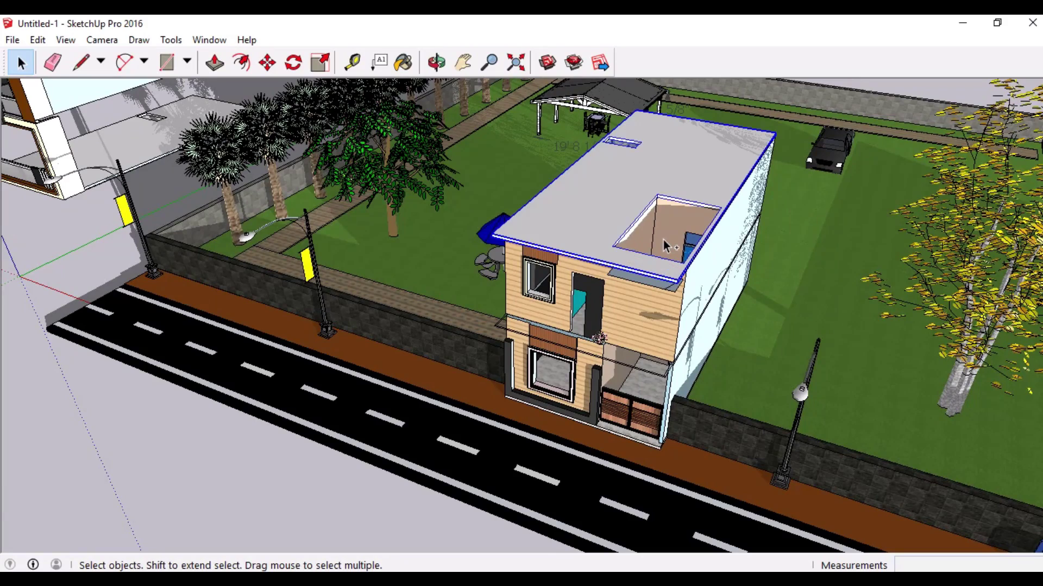
key(ctrl+z)
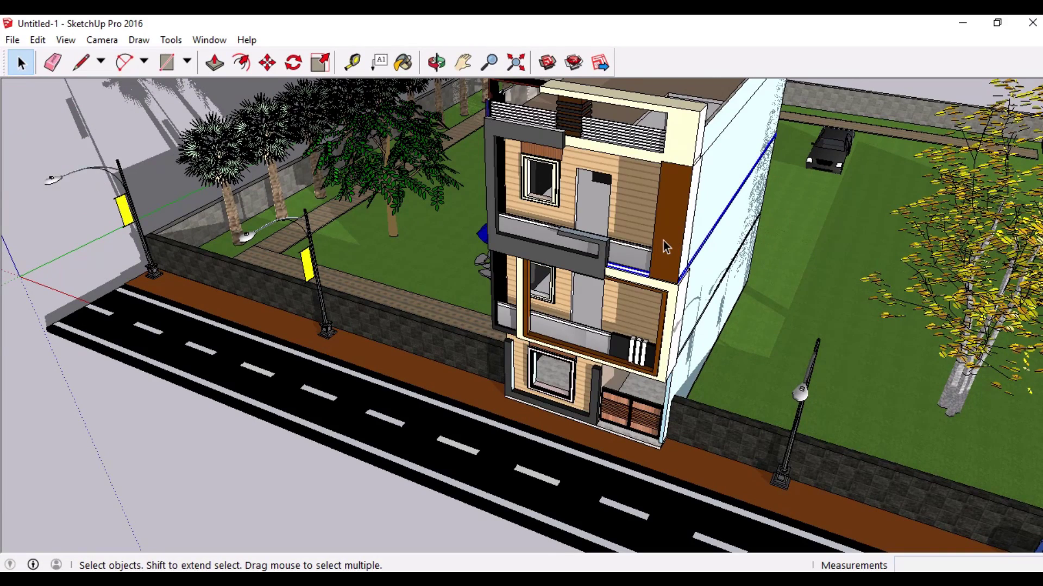
key(o)
drag(688, 329, 598, 314)
key(space)
key(o)
key(space)
key(o)
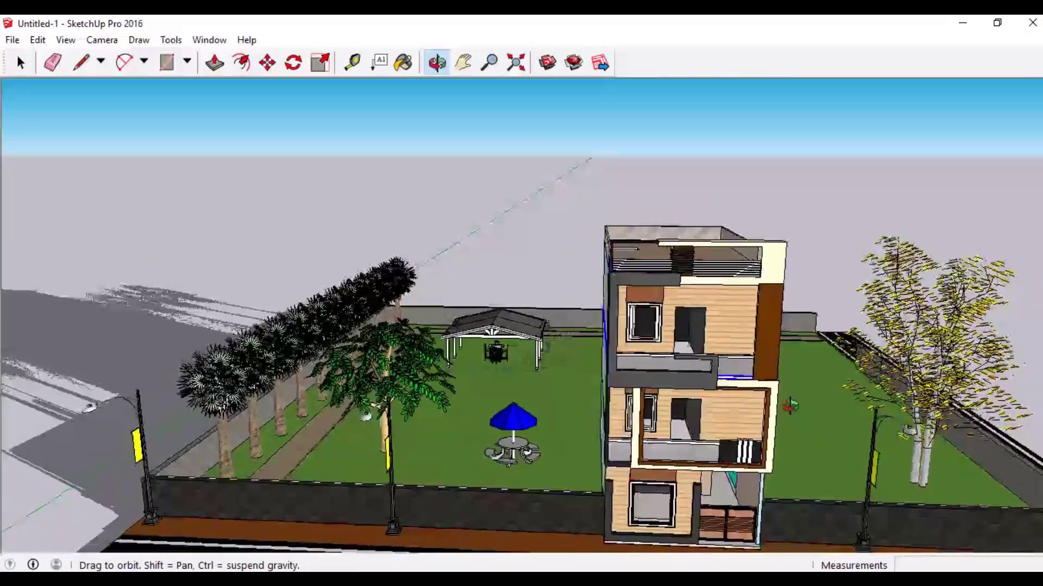
key(space)
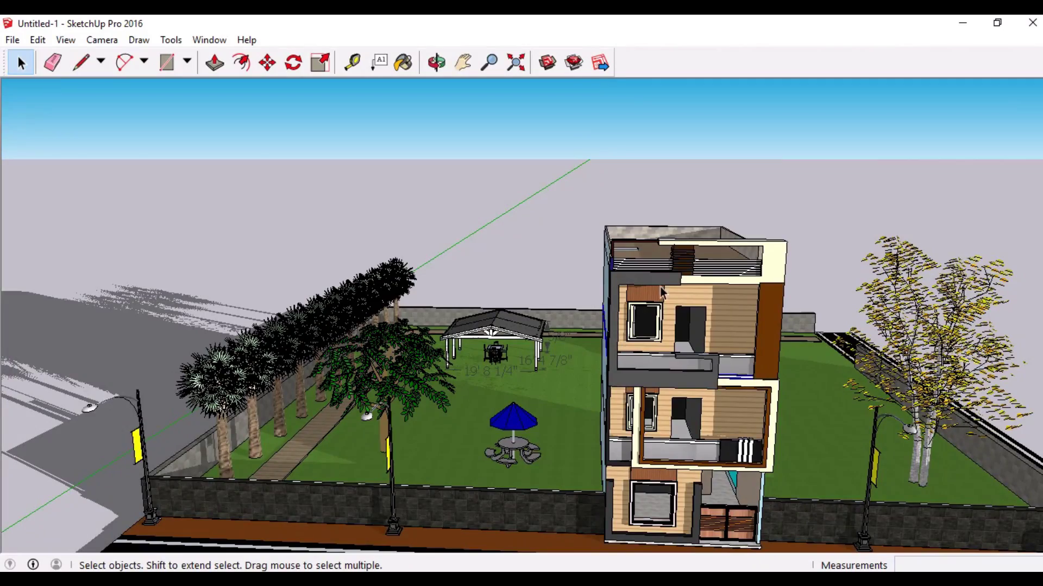
key(o)
drag(661, 293, 664, 322)
key(space)
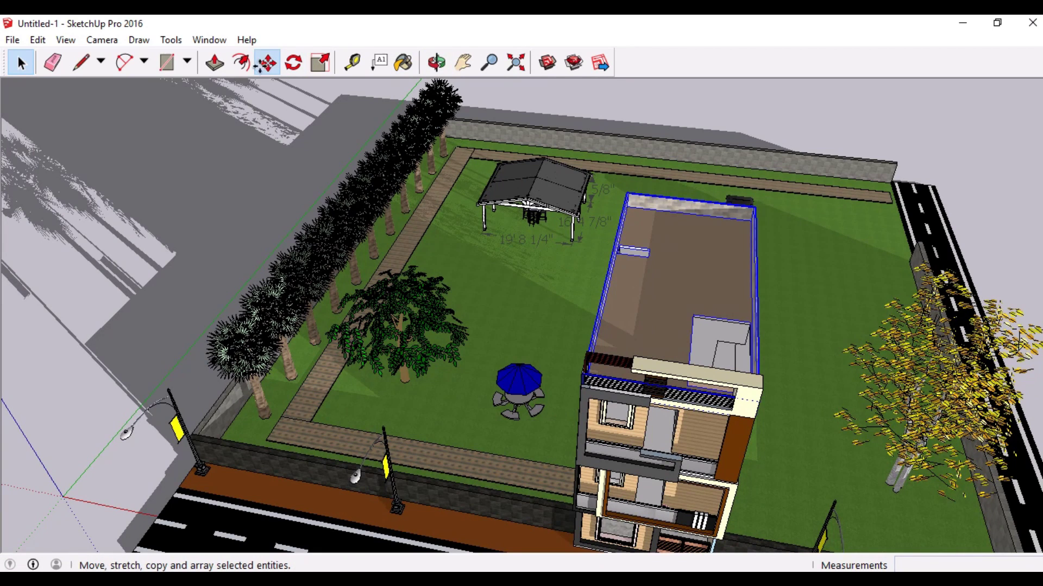
- Move the upper section about 60 feet aside, exposing the white-walled rooms
click(266, 63)
click(504, 288)
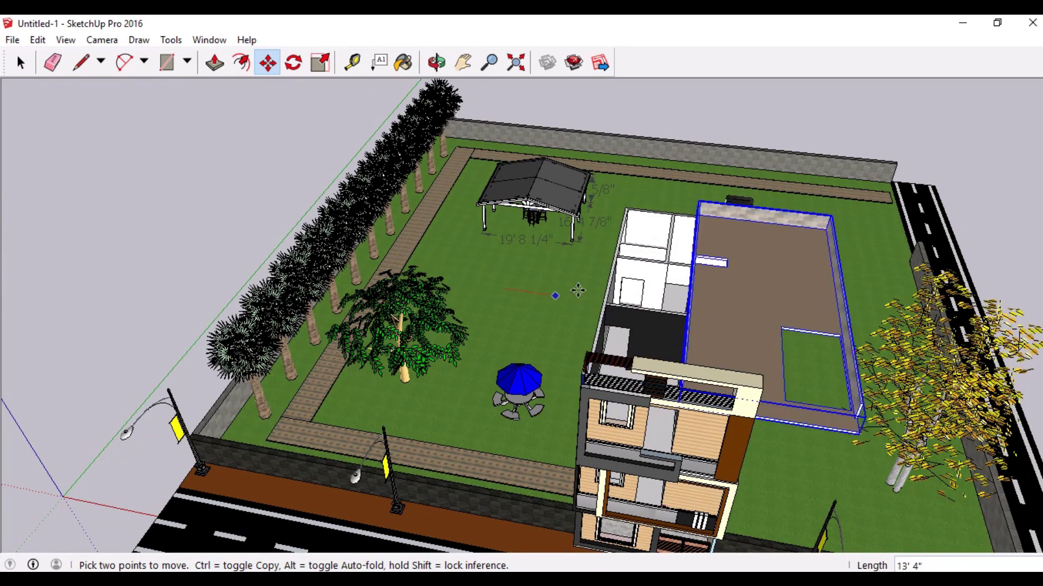
click(673, 310)
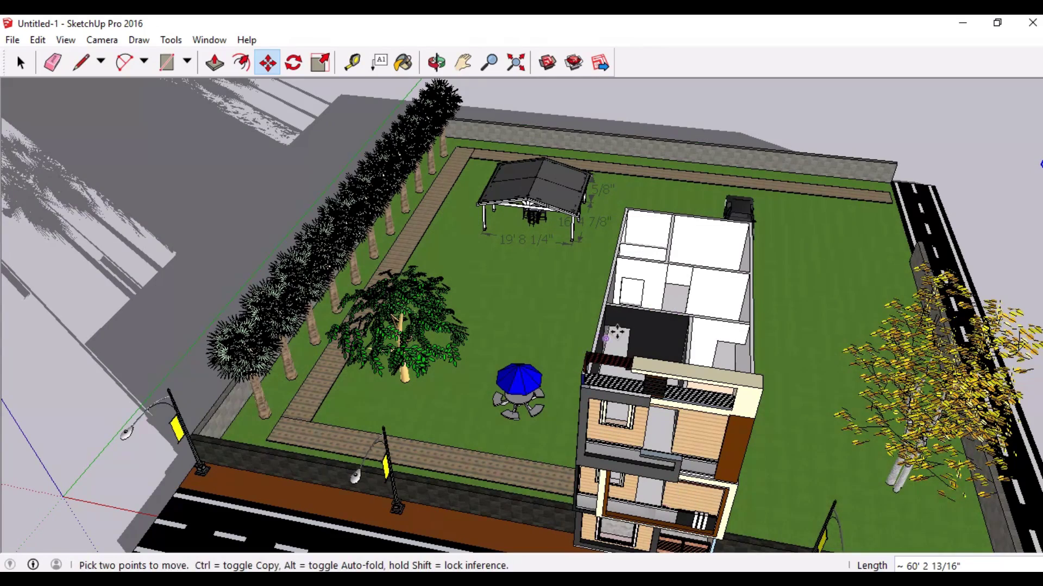
key(space)
key(o)
drag(819, 348, 734, 421)
- Orbit and zoom down into the small marble-walled bathroom beside the garden umbrella
key(space)
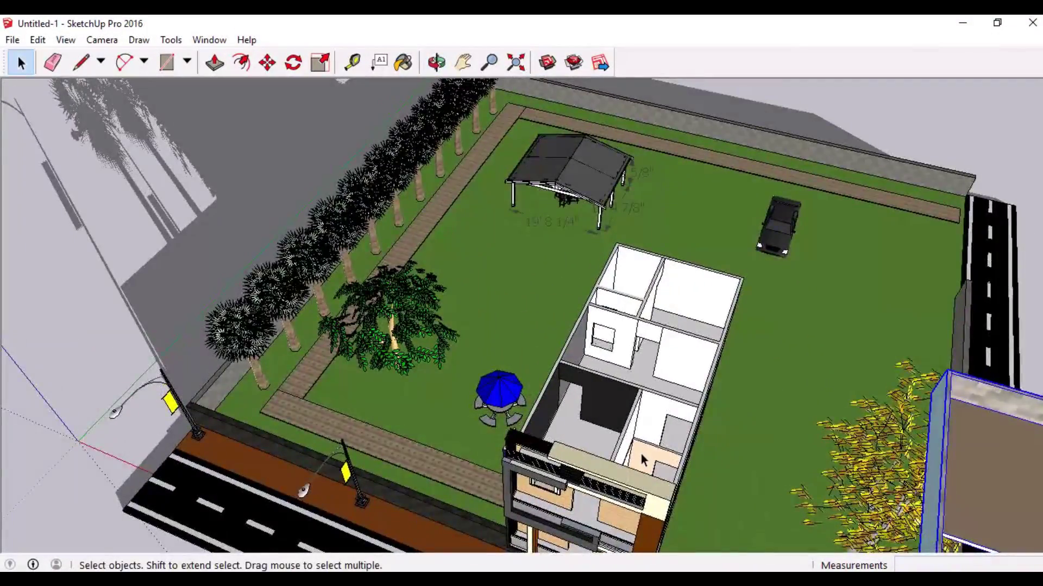
scroll(641, 453, up, 3)
key(o)
drag(641, 454, 629, 411)
key(space)
scroll(651, 358, down, 3)
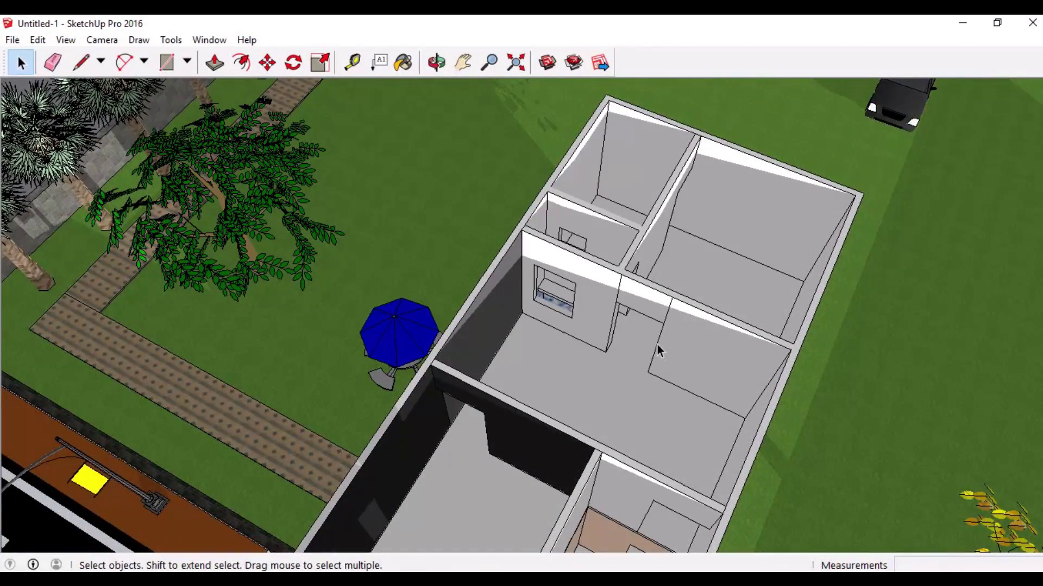
key(o)
drag(652, 368, 498, 459)
key(space)
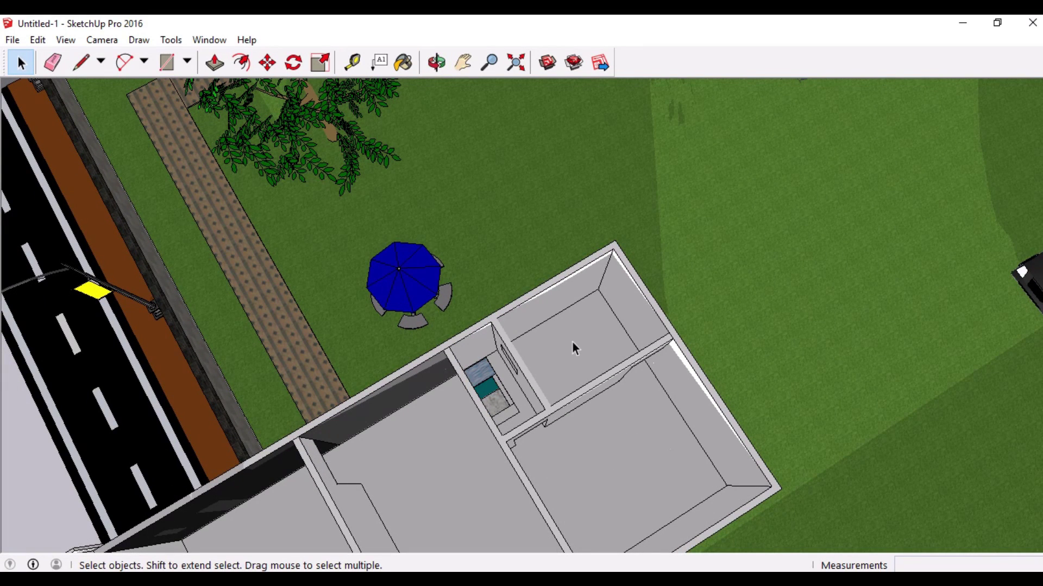
middle_drag(477, 487, 575, 409)
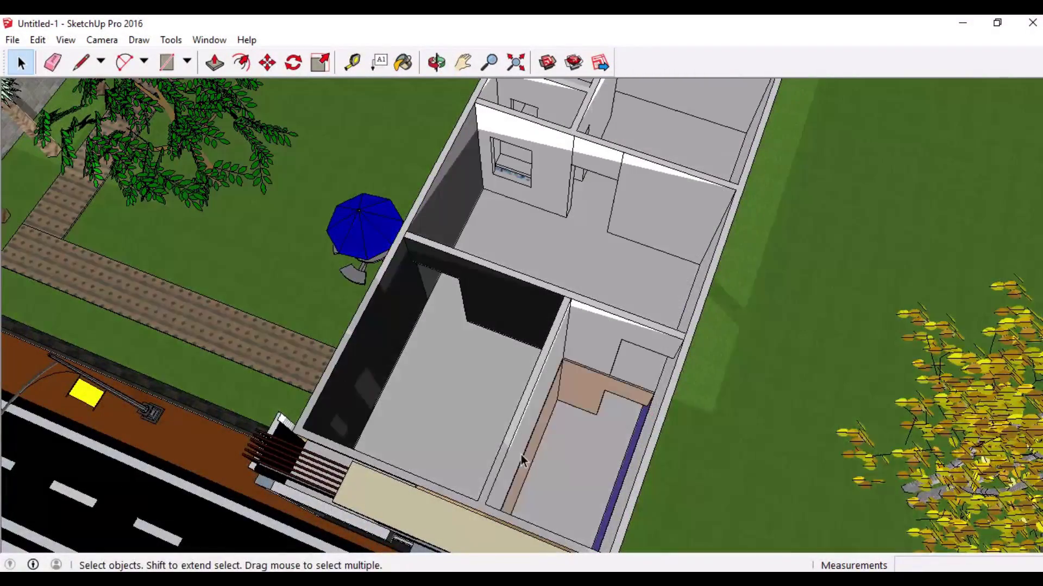
middle_drag(496, 284, 563, 390)
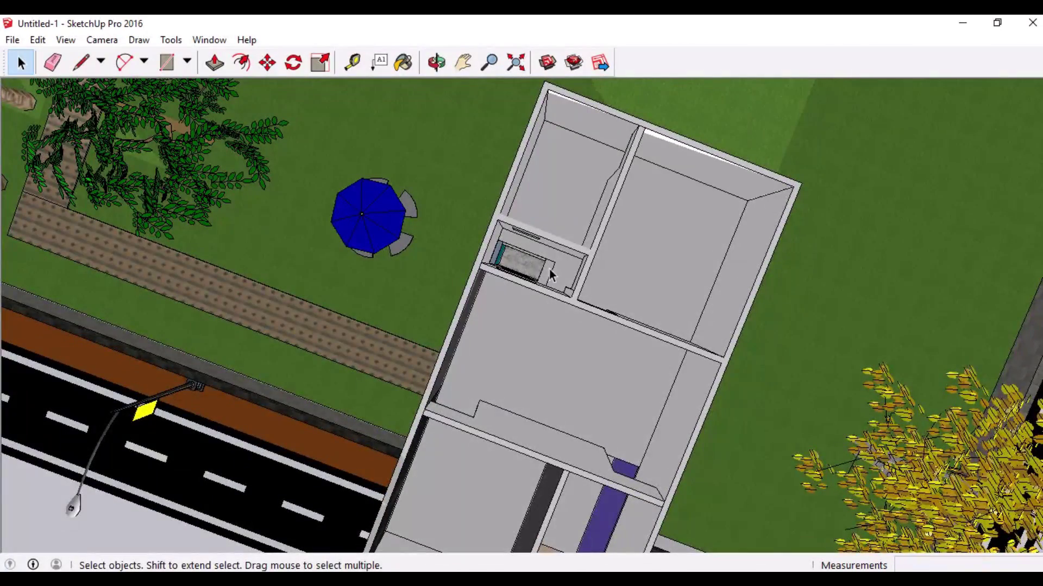
scroll(527, 265, up, 2)
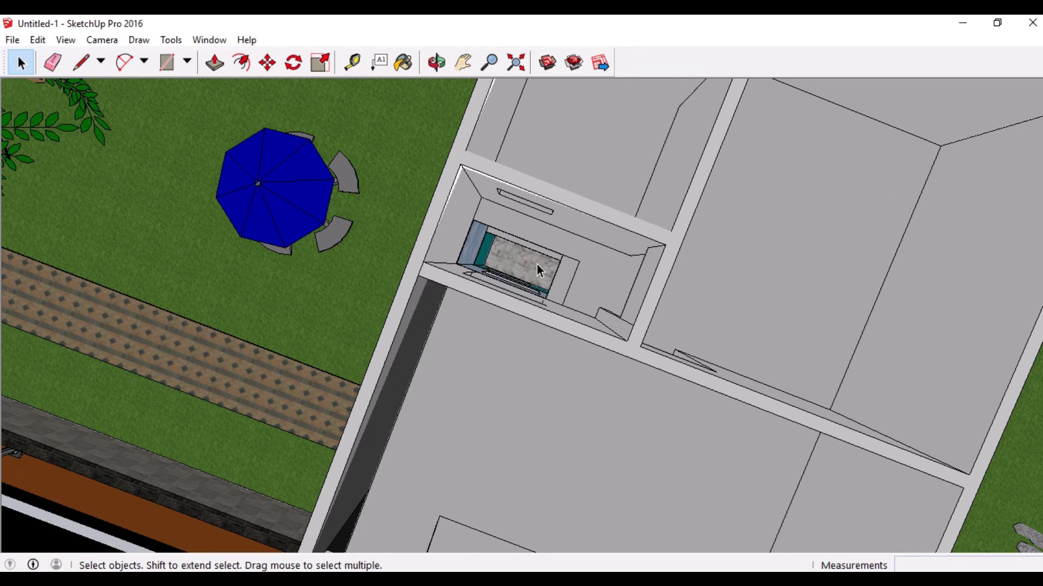
- Zoom in on the hexagon bathroom tiles, then zoom out overhead of the whole floor
scroll(539, 269, up, 8)
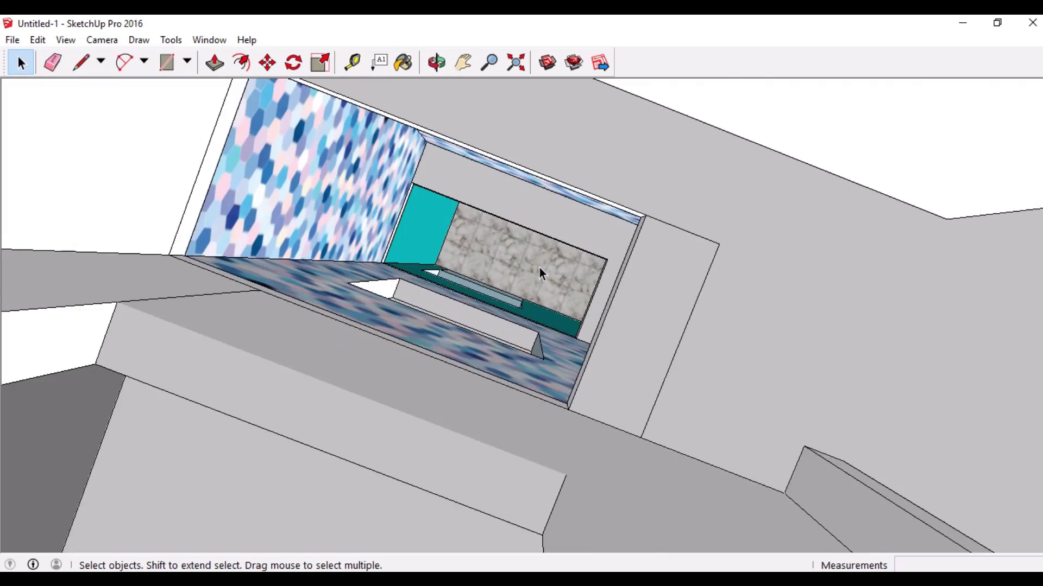
scroll(540, 268, up, 6)
scroll(539, 268, down, 5)
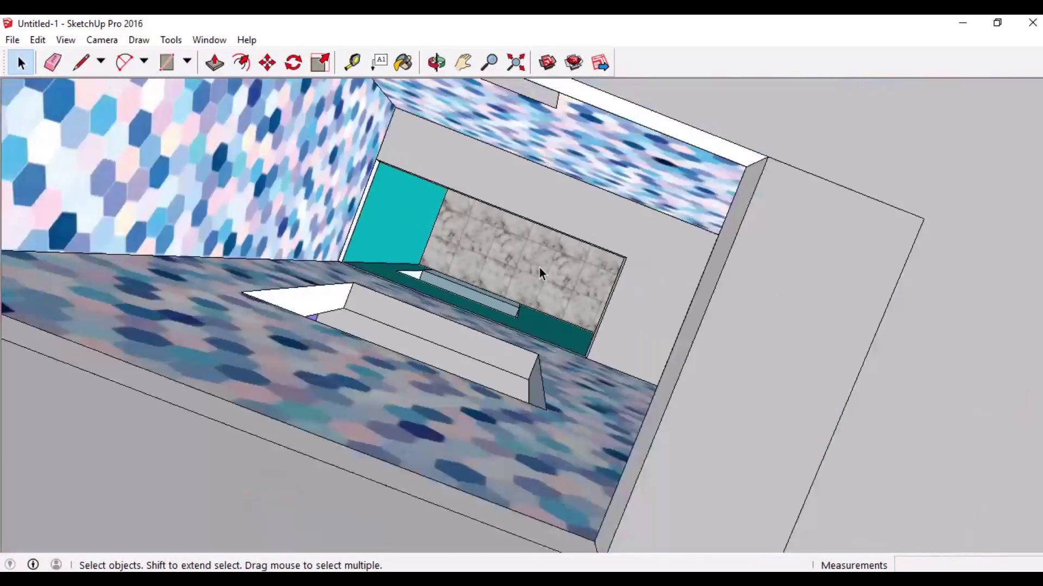
scroll(539, 268, up, 2)
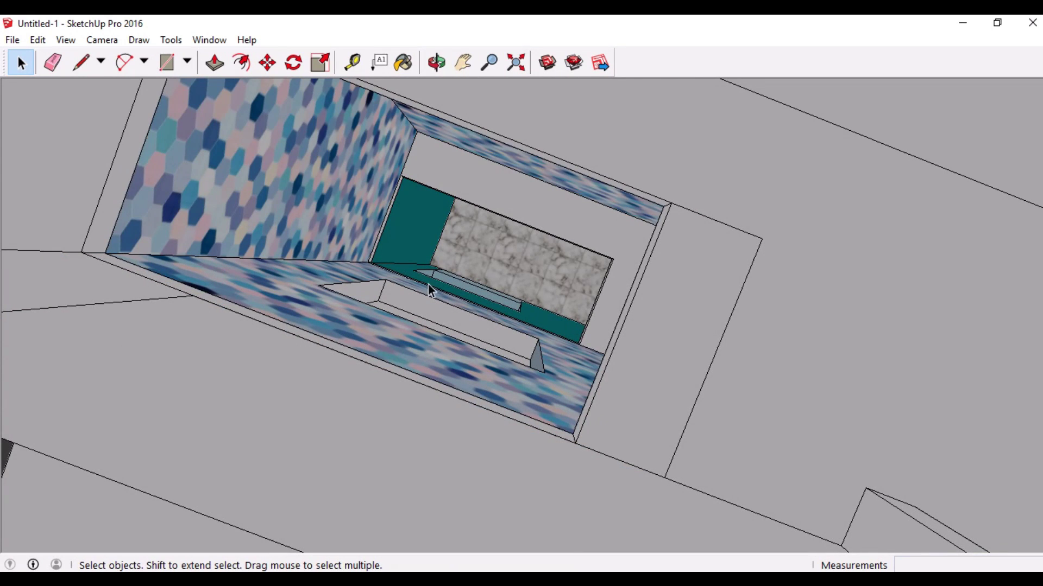
scroll(498, 248, down, 6)
scroll(499, 248, up, 2)
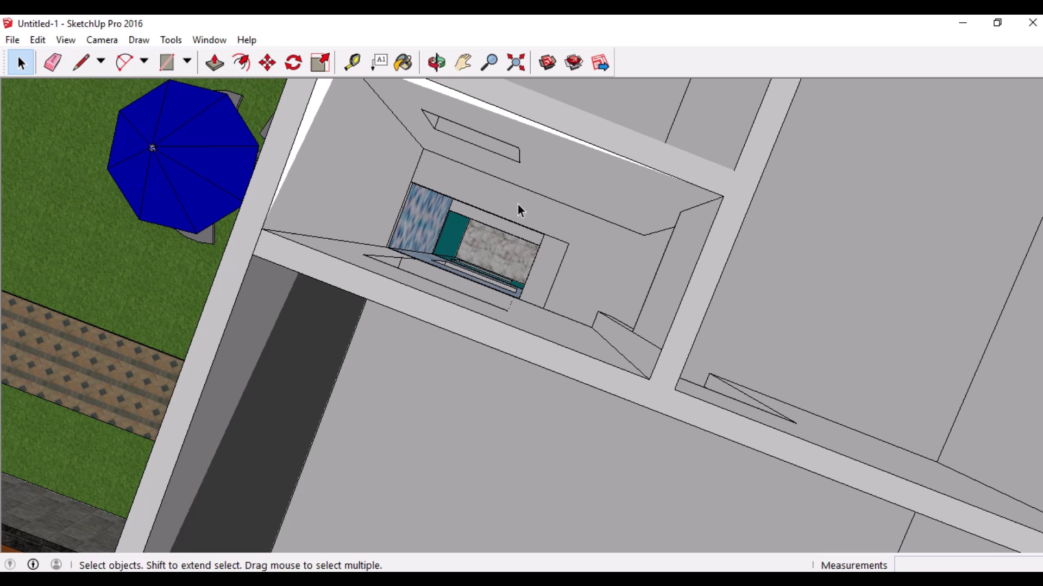
scroll(497, 263, down, 1)
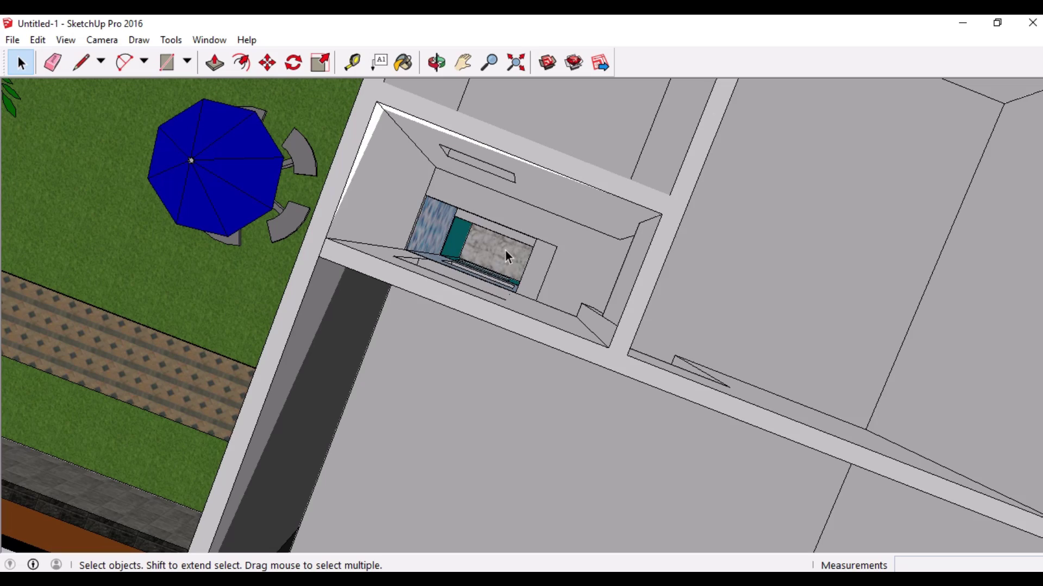
scroll(504, 252, down, 3)
mouse_move(520, 362)
middle_down()
mouse_move(518, 310)
mouse_move(547, 286)
mouse_move(591, 311)
middle_up()
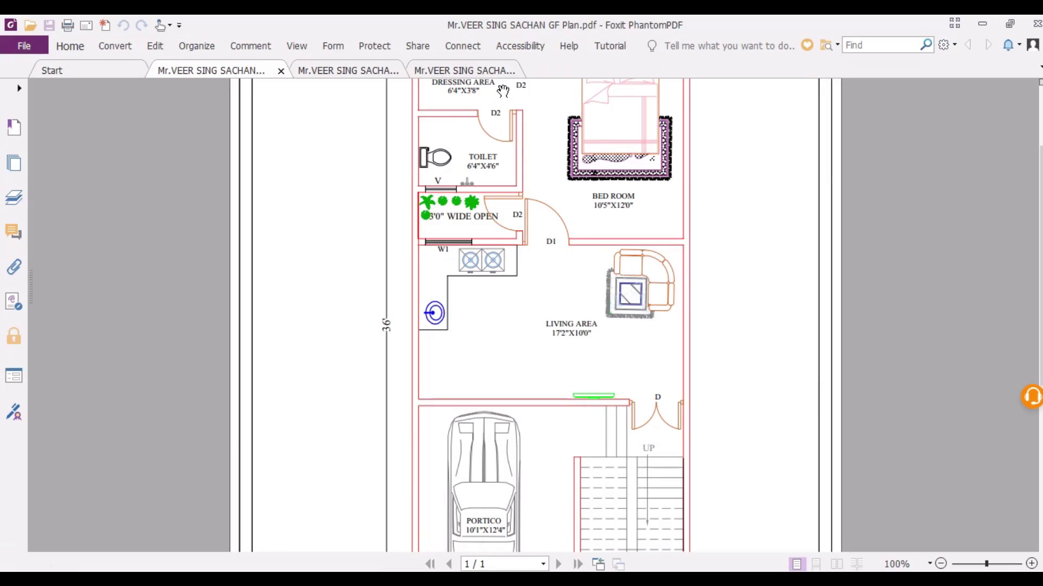
- Bring up the second-floor plan PDF and scroll through its toilet, bed room and living area
click(478, 72)
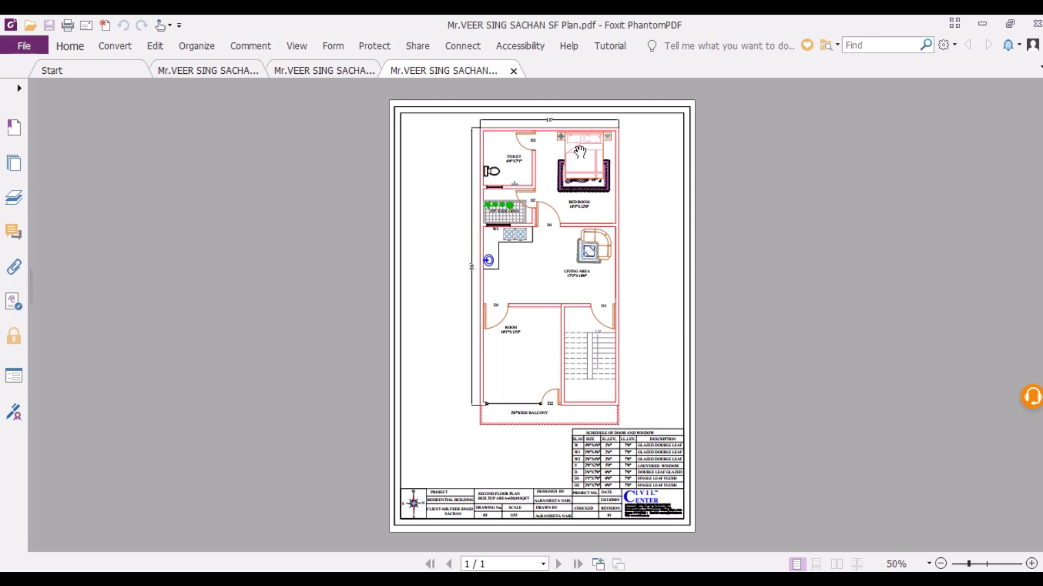
ctrl+scroll(580, 152, up, 3)
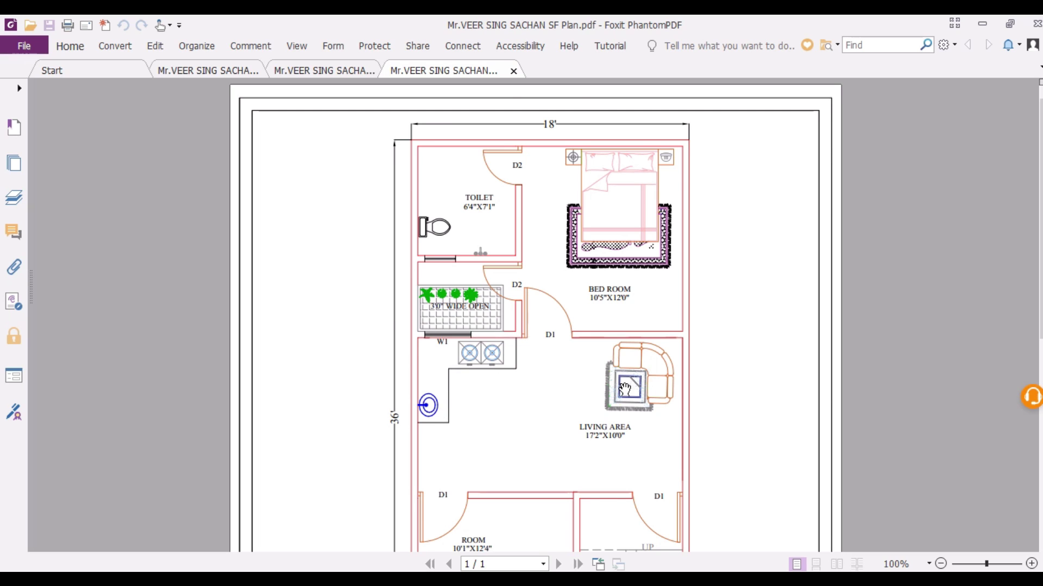
scroll(623, 389, down, 3)
scroll(624, 389, down, 2)
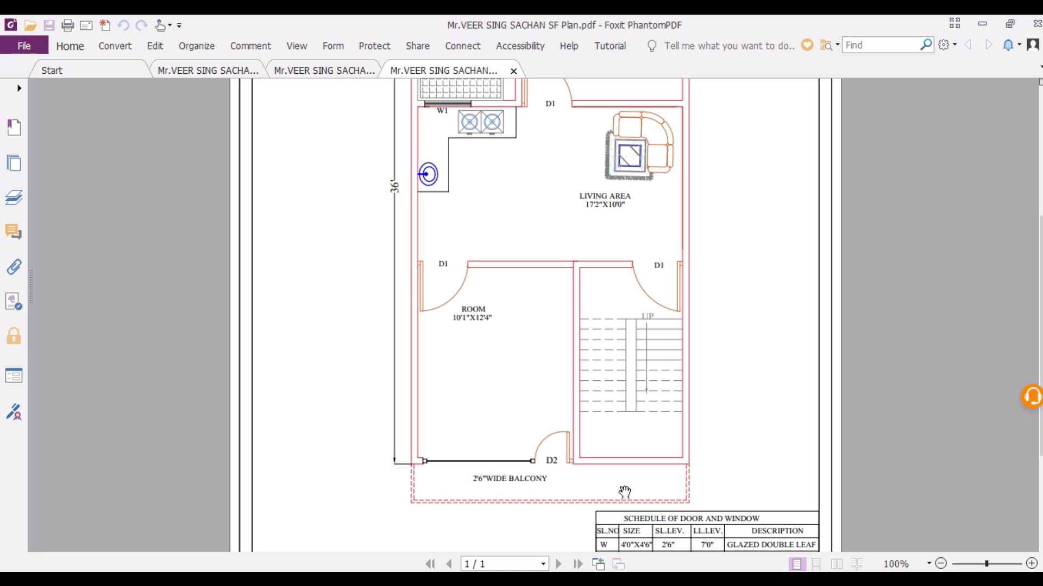
scroll(632, 337, down, 5)
scroll(632, 337, up, 10)
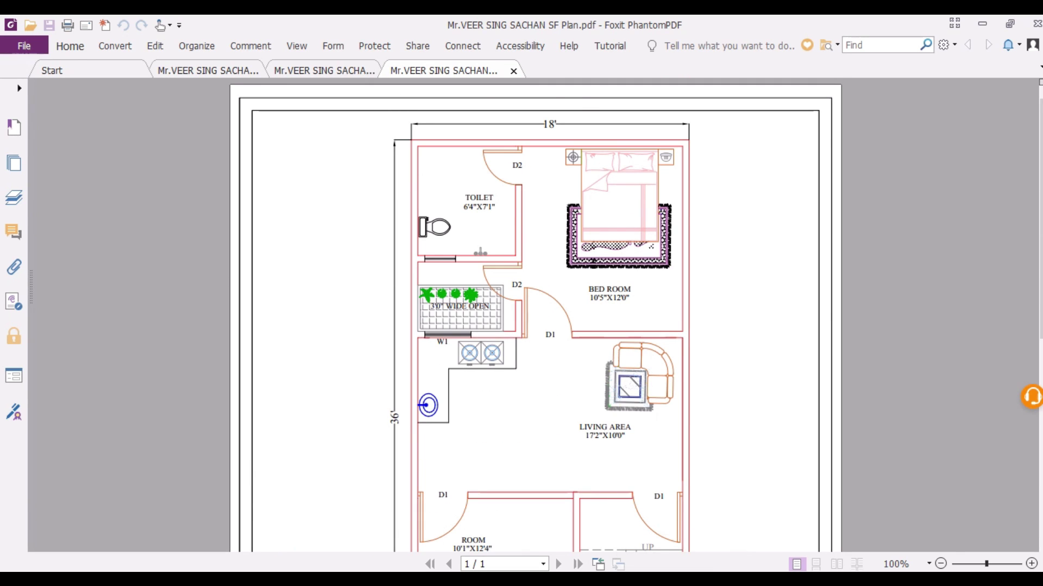
key(alt+Tab)
- Orbit around the exposed floor to view its rooms from several oblique angles
middle_drag(614, 468, 594, 417)
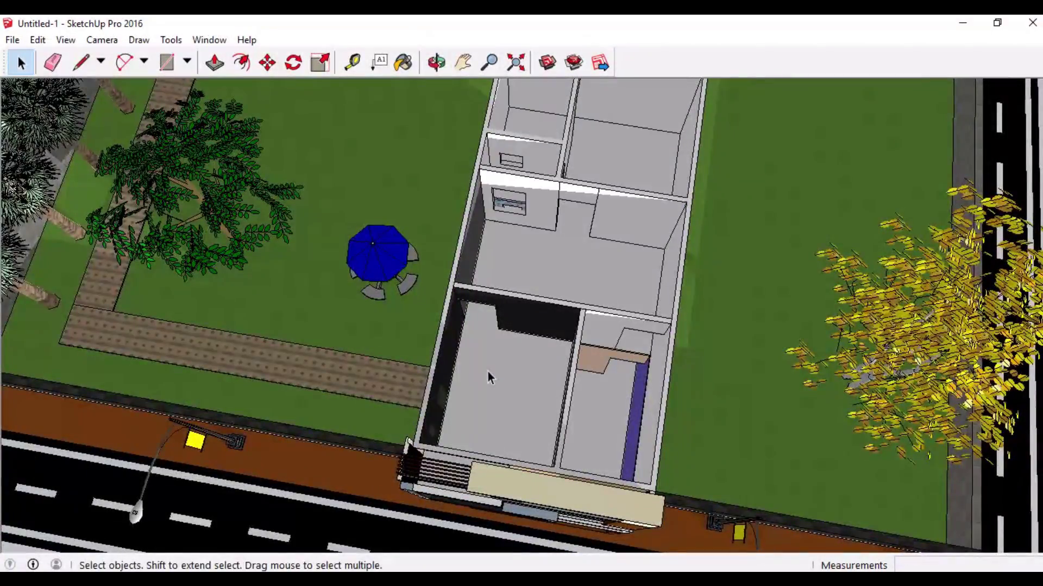
middle_drag(487, 371, 434, 355)
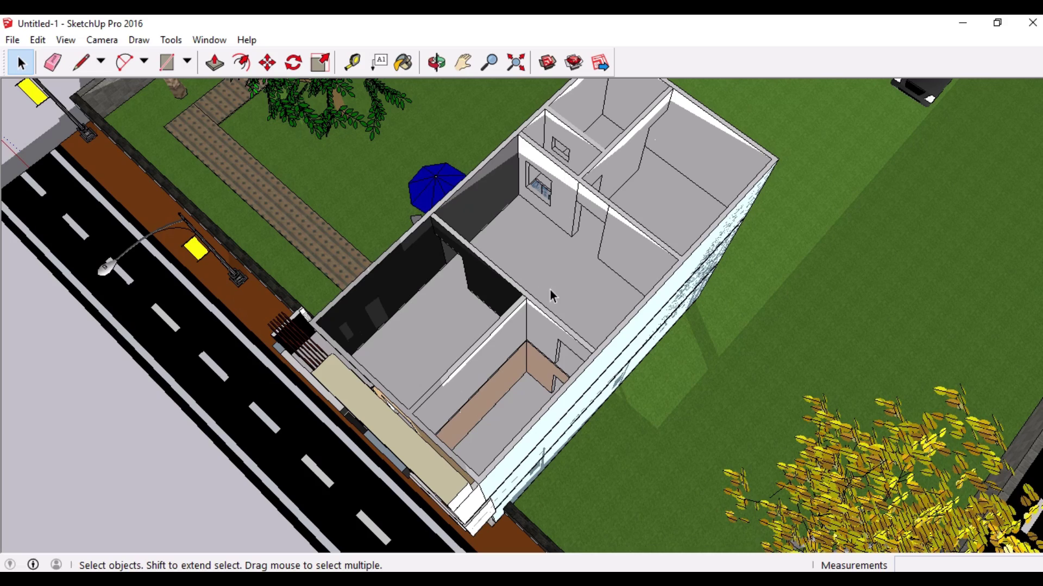
scroll(550, 290, down, 5)
middle_drag(550, 290, 656, 247)
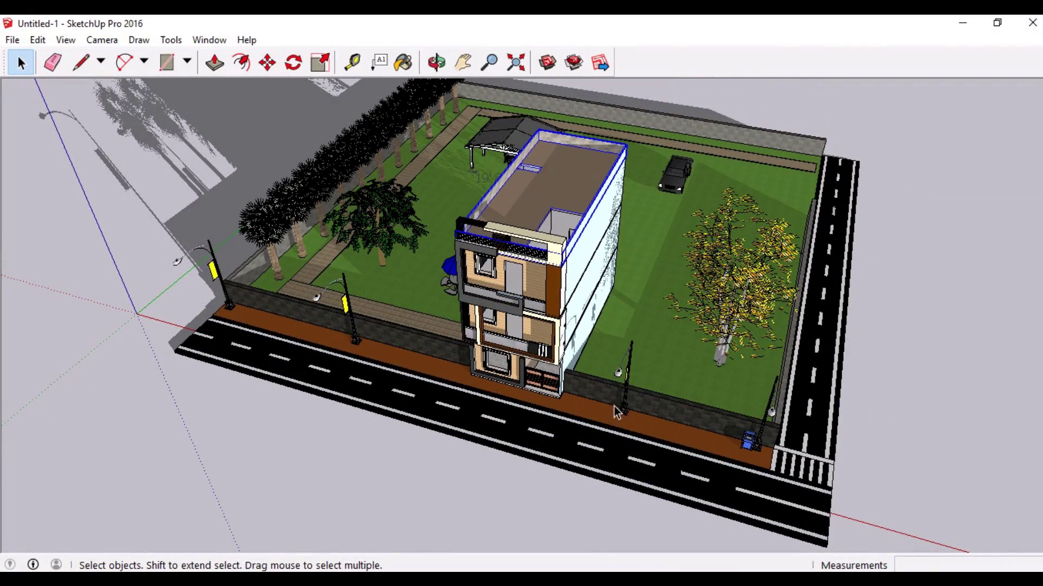
- Orbit down to eye level facing the front, zooming in on the upper facade and left side
middle_click(605, 361)
middle_drag(177, 261, 551, 161)
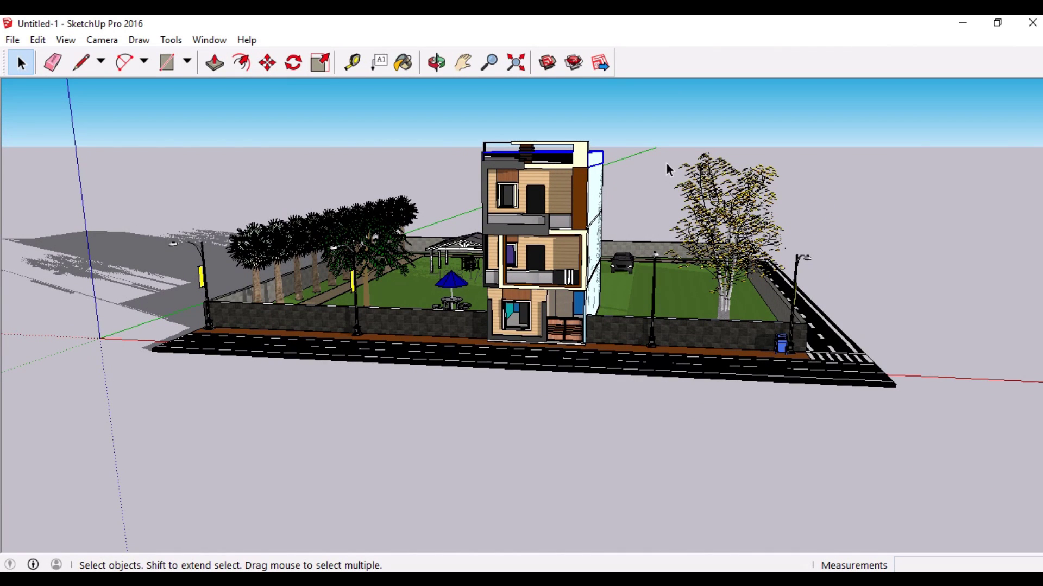
middle_drag(562, 325, 618, 298)
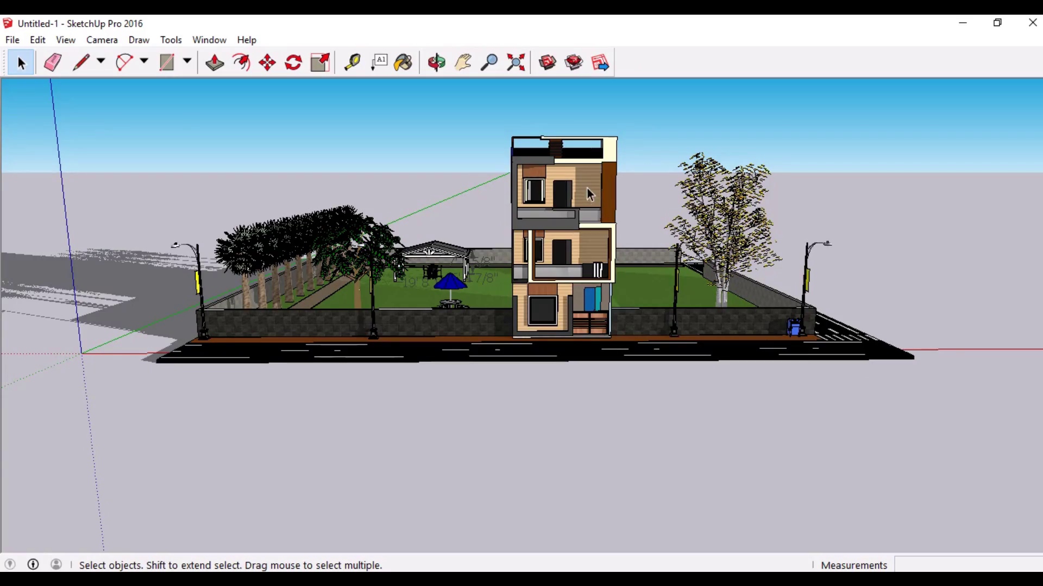
scroll(593, 176, up, 8)
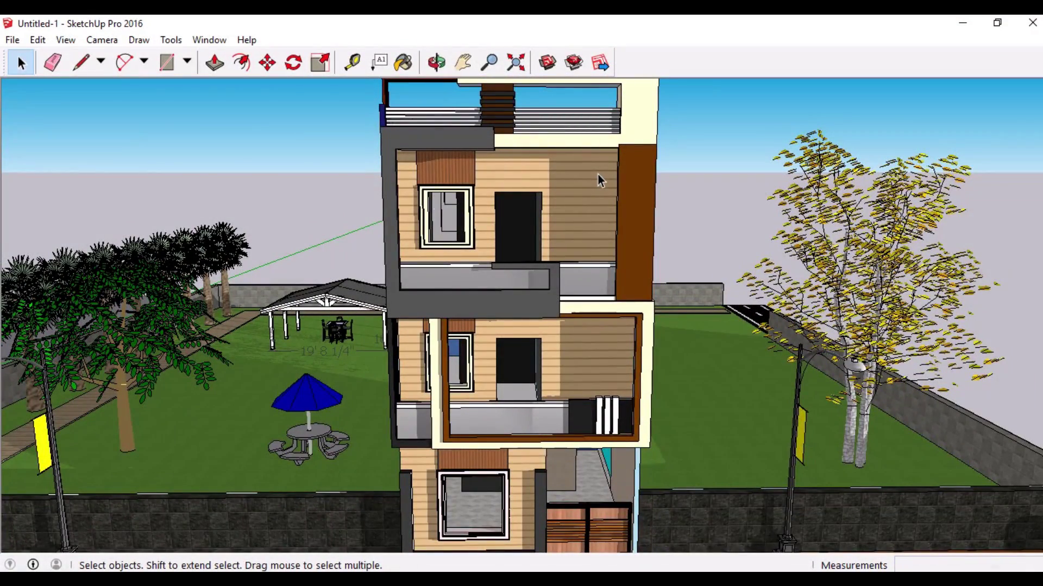
middle_drag(598, 174, 596, 245)
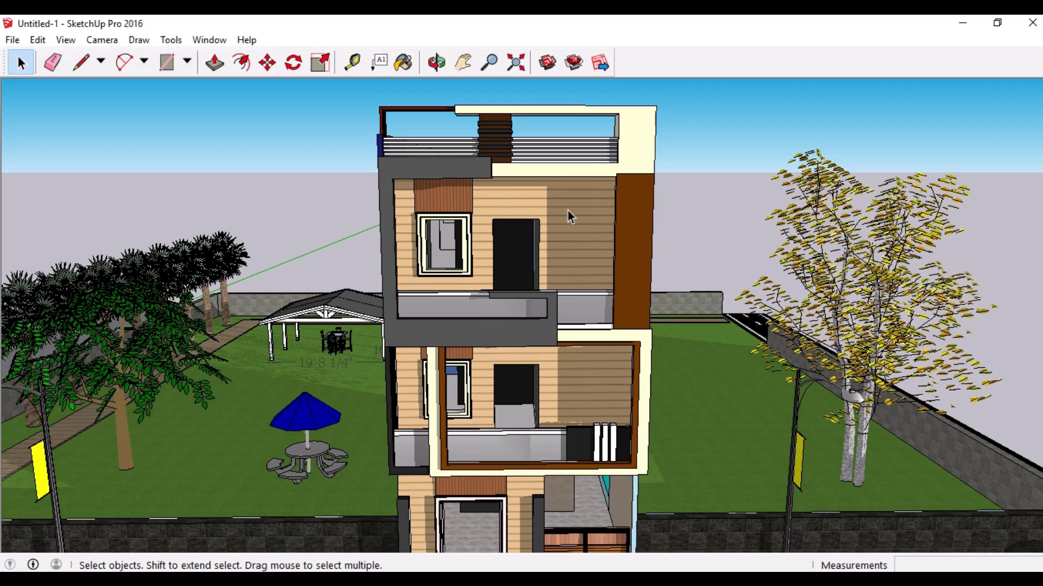
middle_drag(498, 226, 598, 233)
- Orbit along the rooftop railing and over the garden, then zoom out to show the whole site
scroll(577, 188, up, 4)
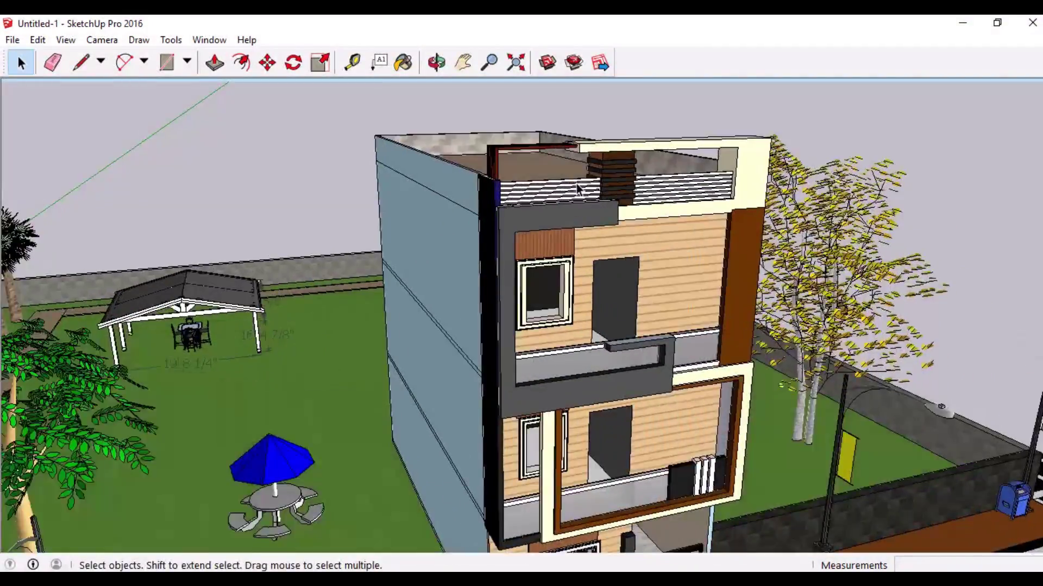
middle_drag(577, 188, 500, 181)
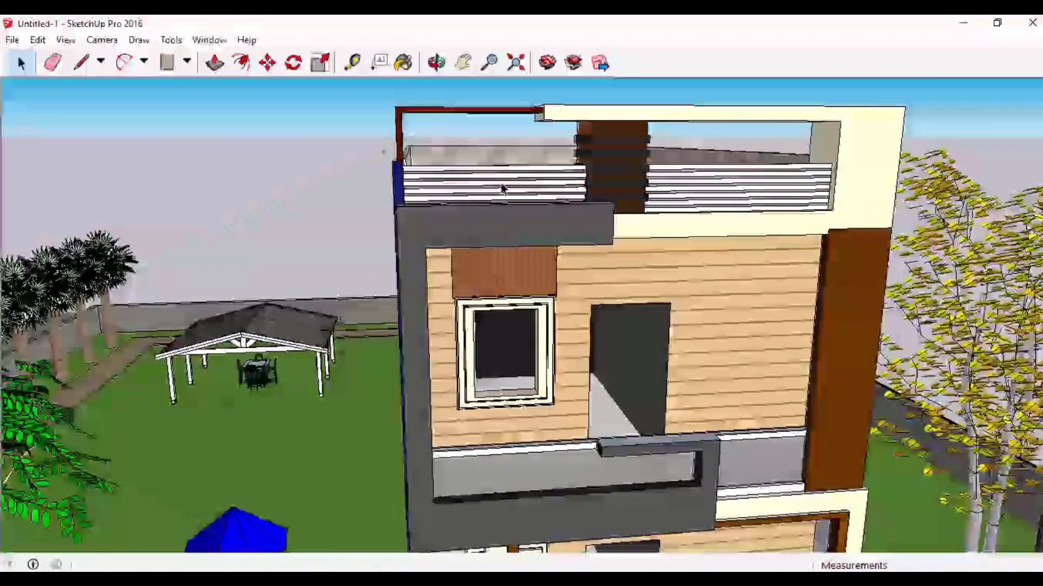
scroll(499, 194, up, 3)
scroll(498, 192, up, 2)
scroll(545, 159, down, 3)
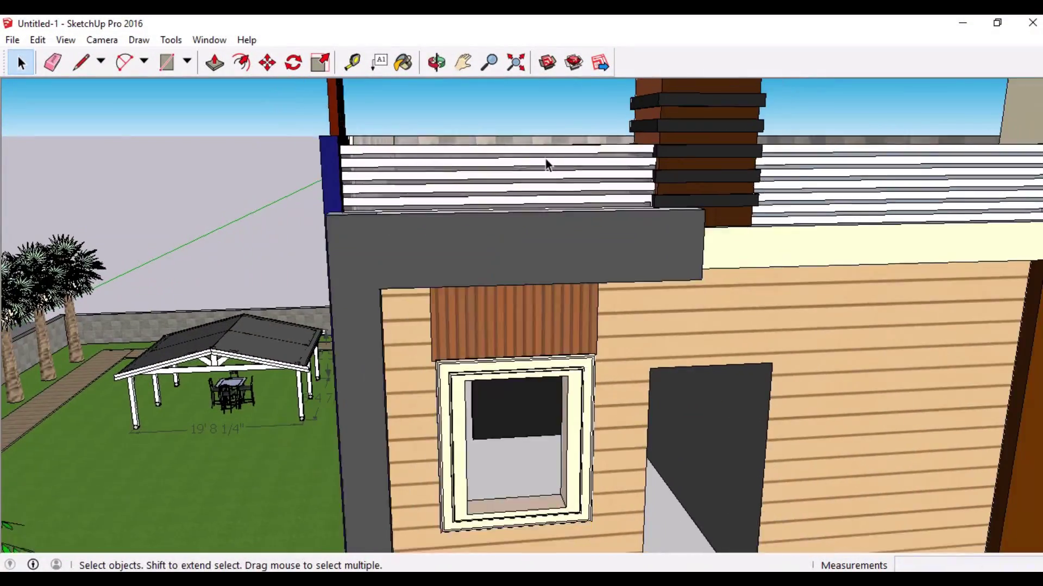
middle_drag(545, 158, 565, 199)
scroll(565, 204, down, 6)
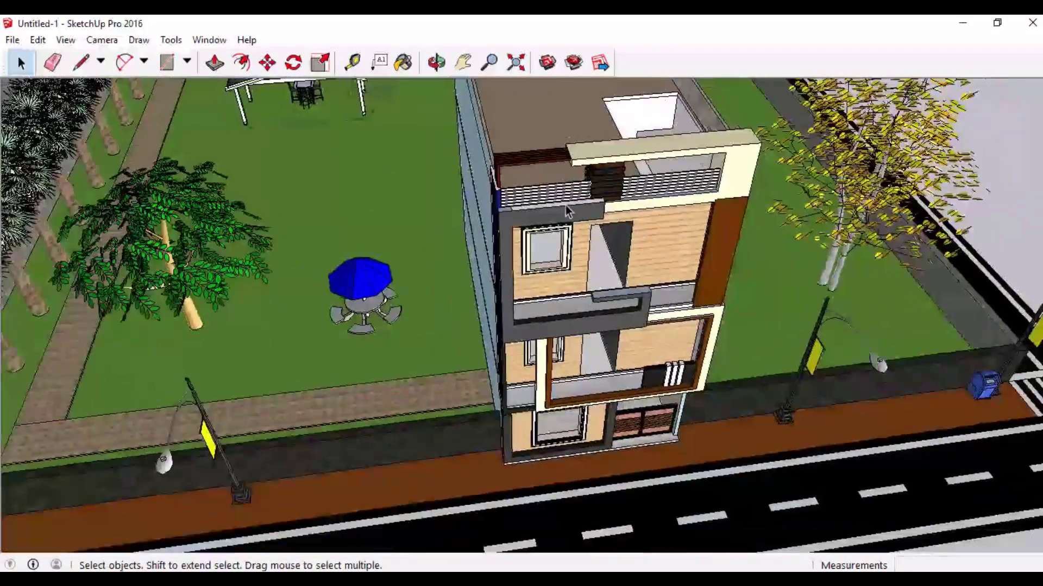
middle_drag(658, 191, 650, 294)
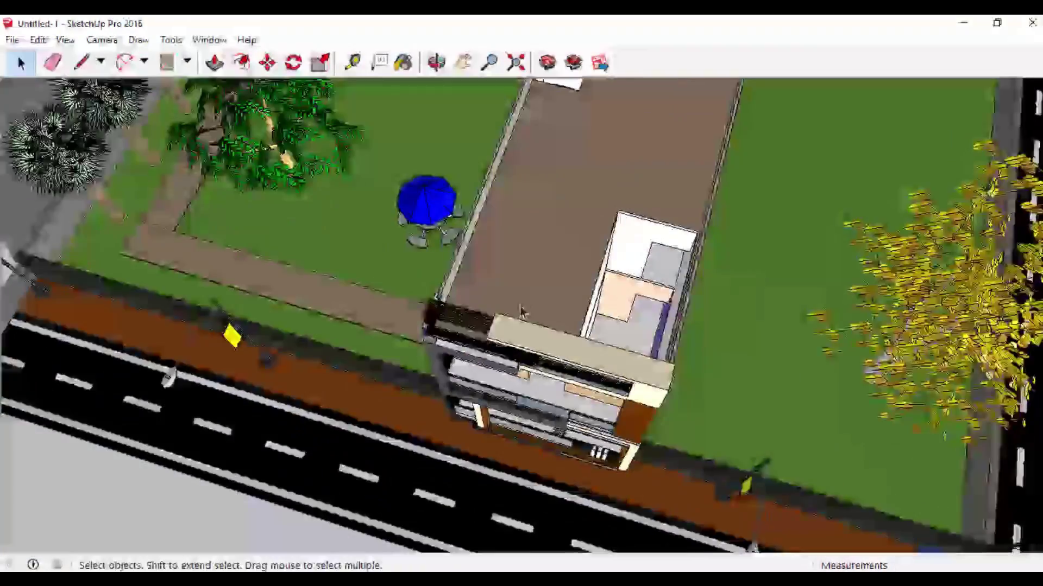
scroll(650, 293, up, 3)
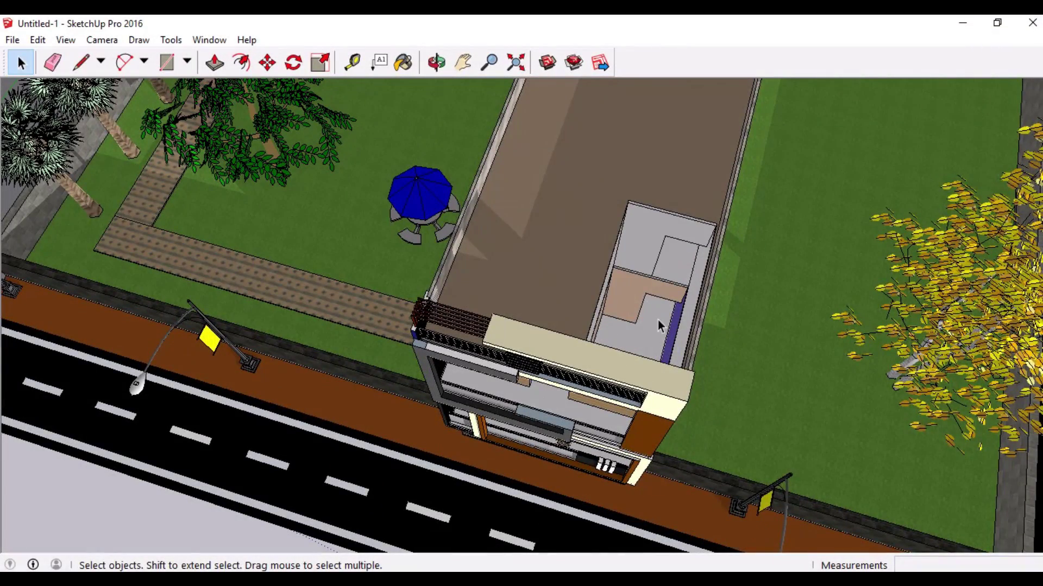
middle_drag(611, 316, 633, 266)
scroll(632, 266, down, 6)
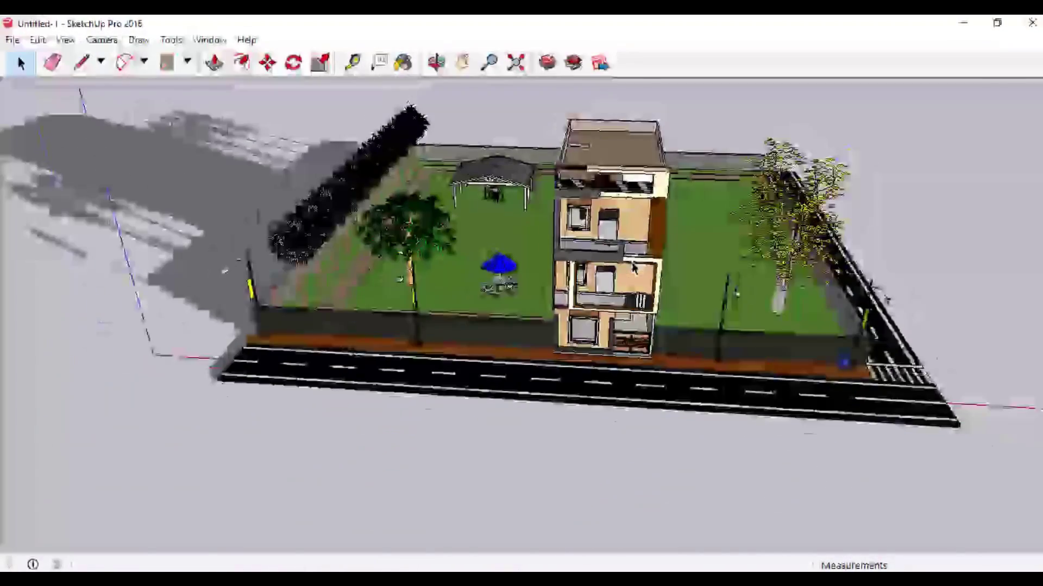